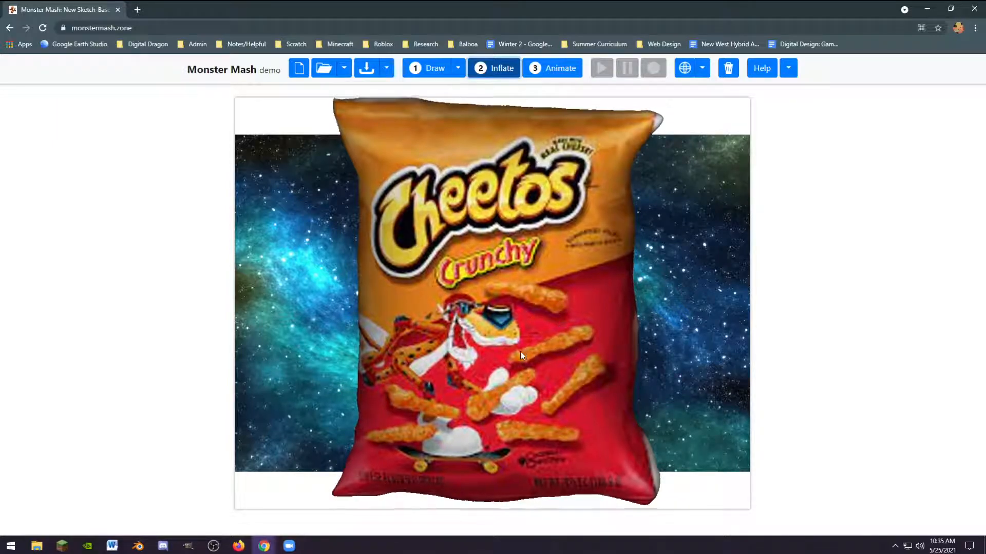
{"action": "left_click_drag", "start_coordinate": [568, 347], "coordinate": [531, 343]}
{"action": "left_click_drag", "start_coordinate": [402, 378], "coordinate": [566, 330]}
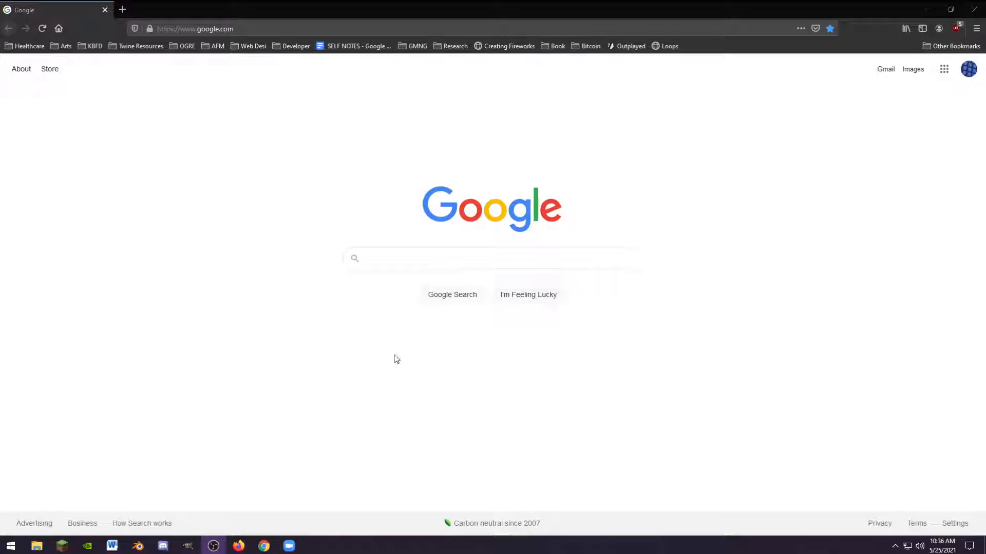
Search Google Images for "space" and check the aesthetic variant before returning to the general image results.
{"action": "left_click", "coordinate": [411, 253]}
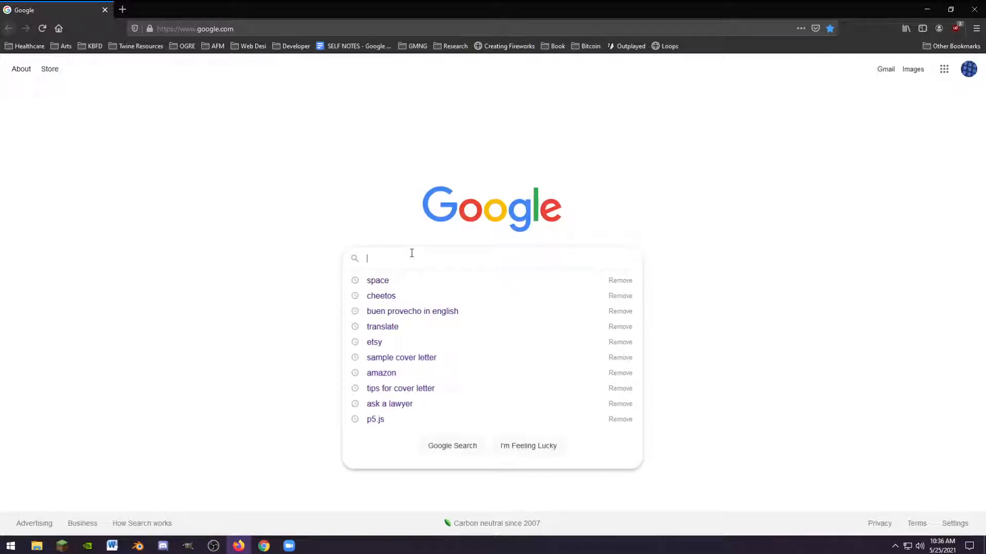
{"action": "type", "text": "space"}
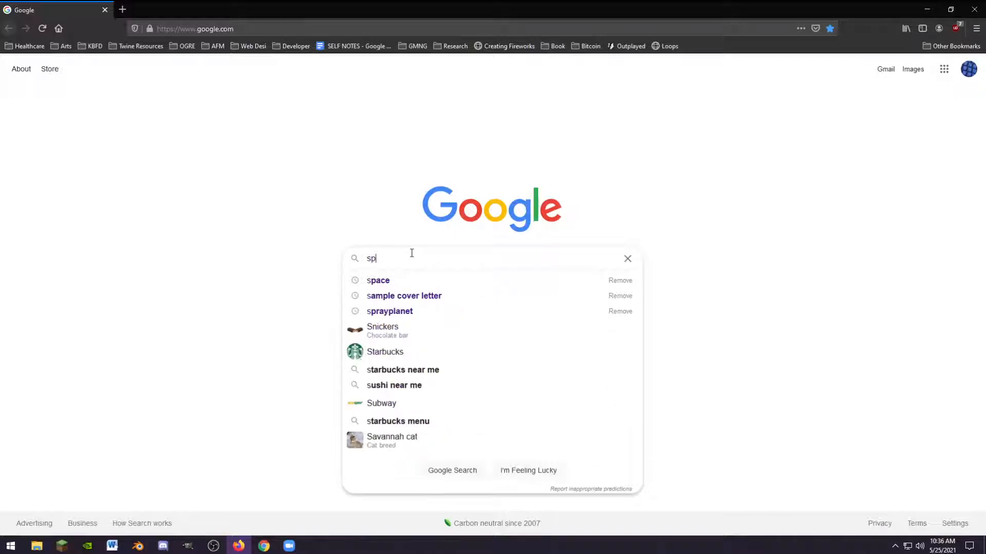
{"action": "key", "text": "Return"}
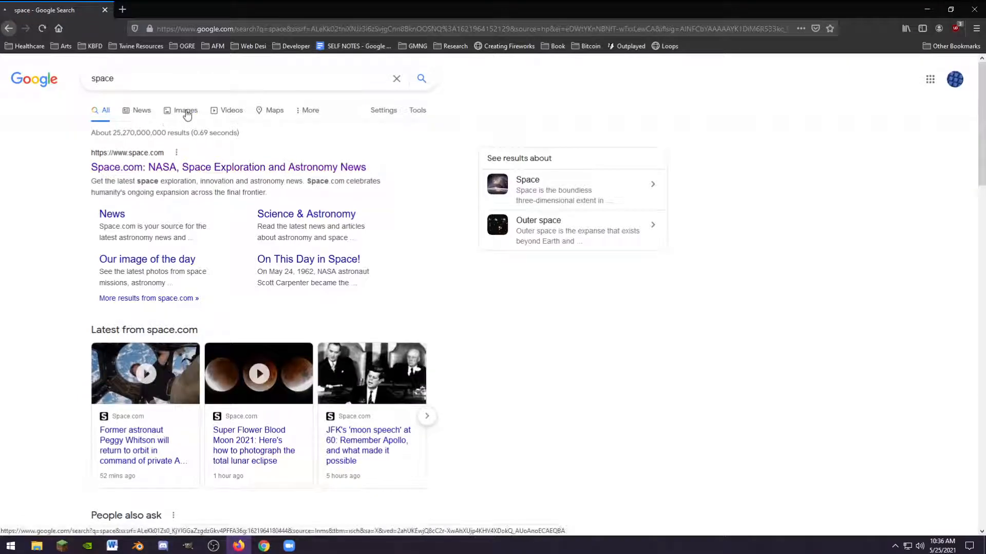
{"action": "left_click", "coordinate": [186, 111]}
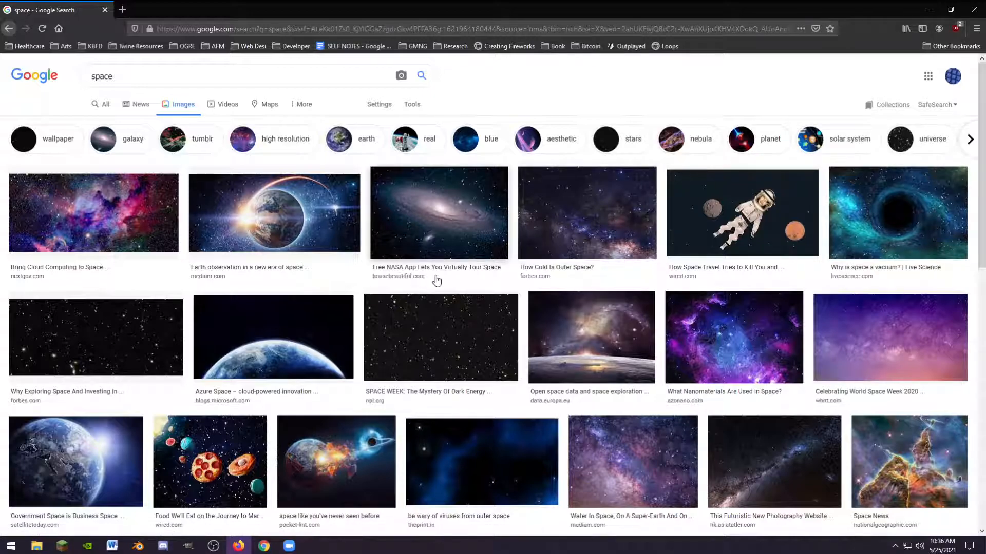
{"action": "left_click", "coordinate": [558, 143]}
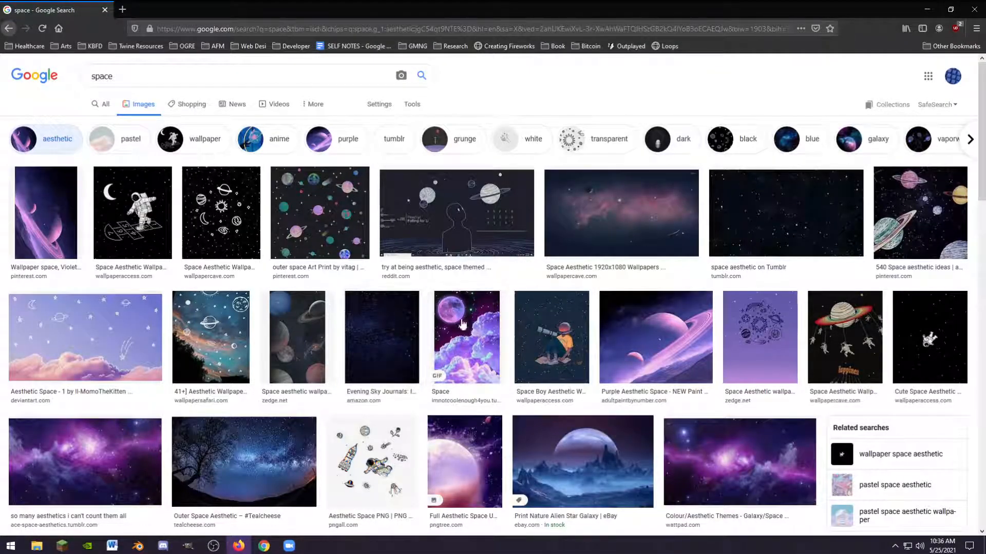
{"action": "key", "text": "alt+Left"}
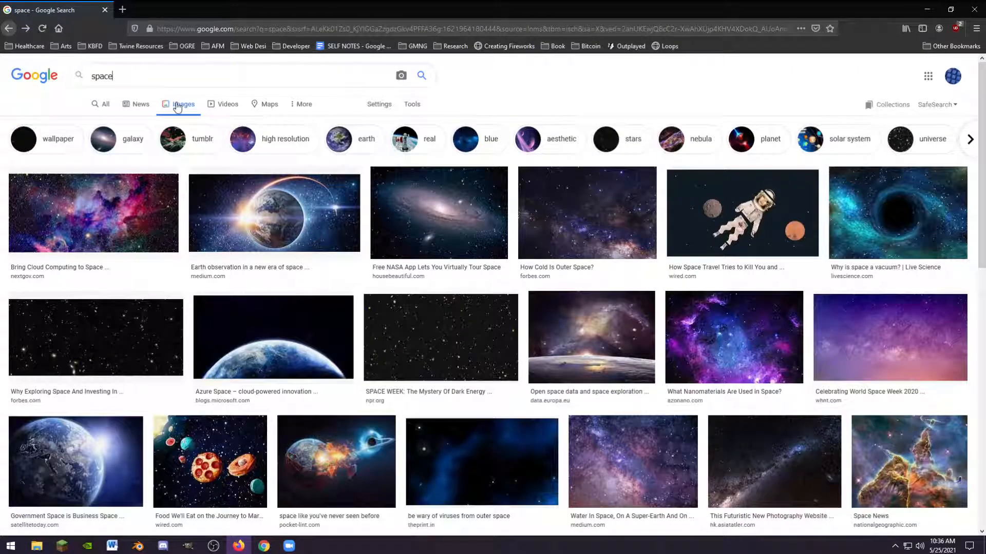
Refine the image search to "space hubble".
{"action": "type", "text": "hubb"}
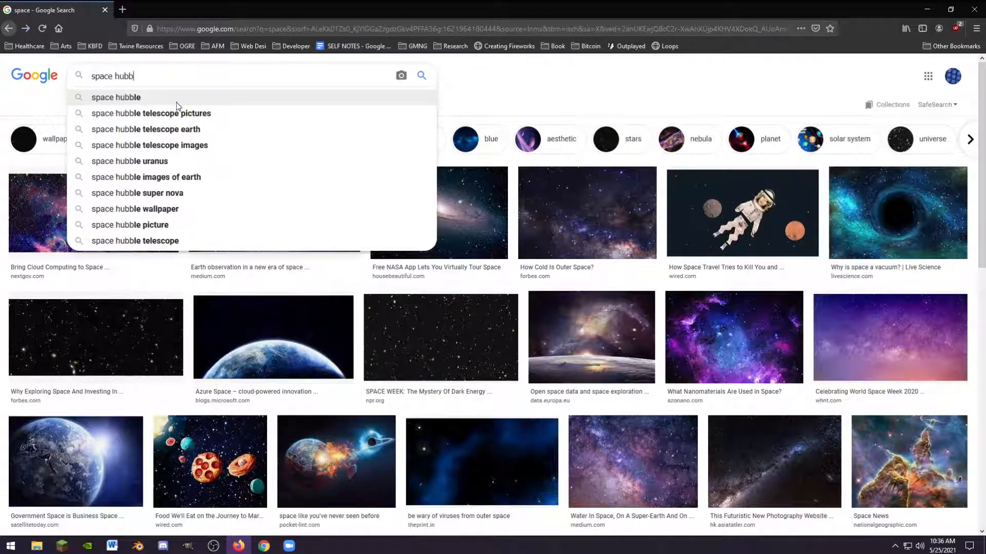
{"action": "key", "text": "Return"}
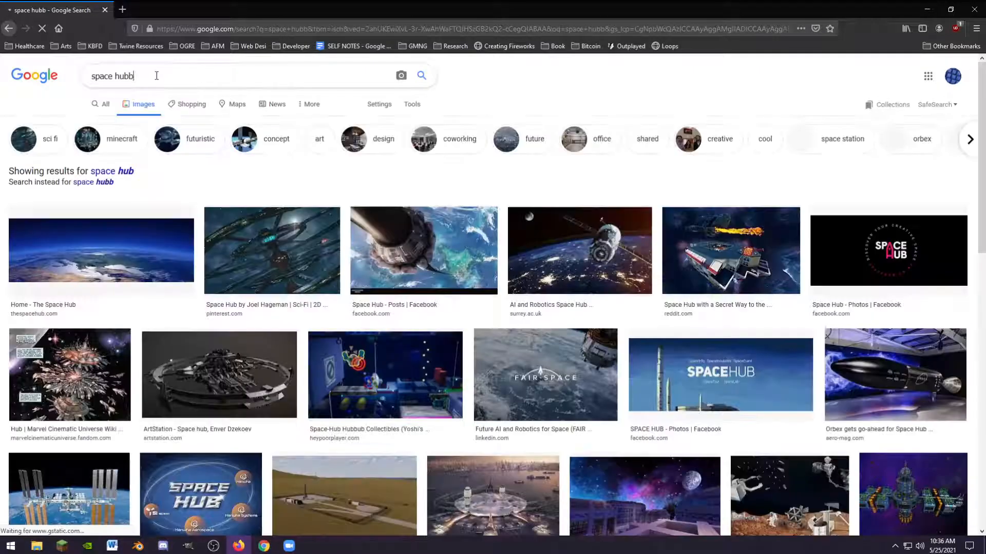
{"action": "type", "text": "le"}
{"action": "key", "text": "Return"}
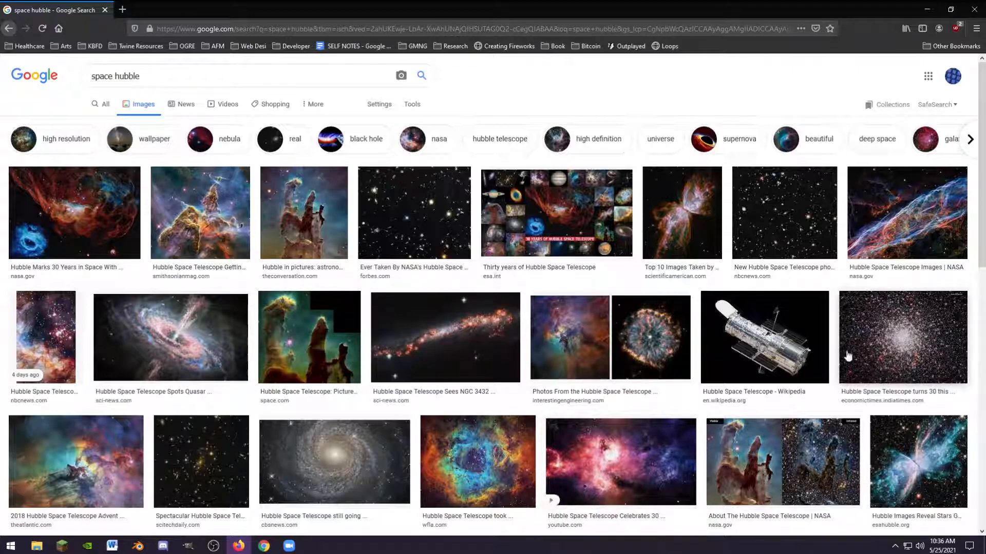
Preview the NASA Hubble nebula image and limit the image results to the Large size.
{"action": "left_click", "coordinate": [919, 226]}
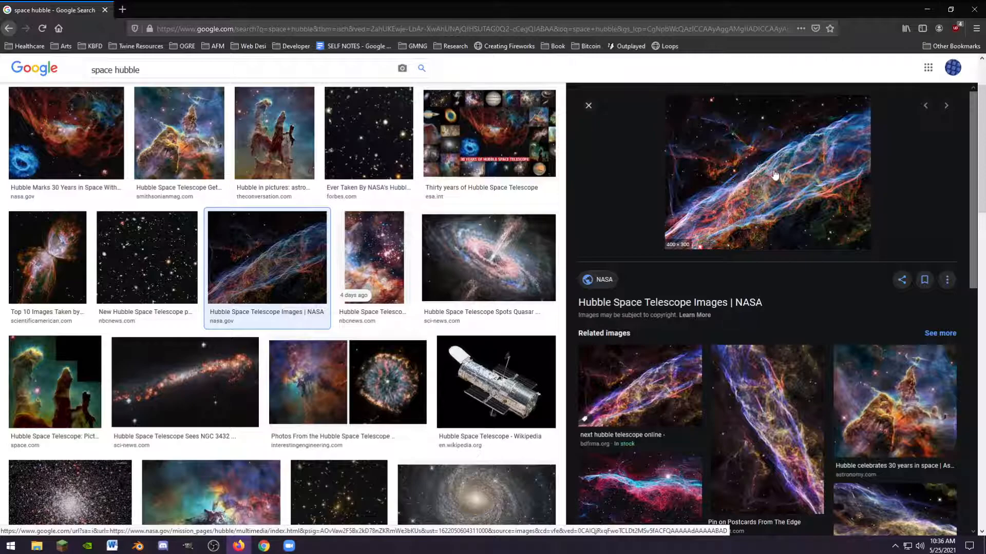
{"action": "scroll", "coordinate": [313, 213], "scroll_direction": "up", "scroll_amount": 3}
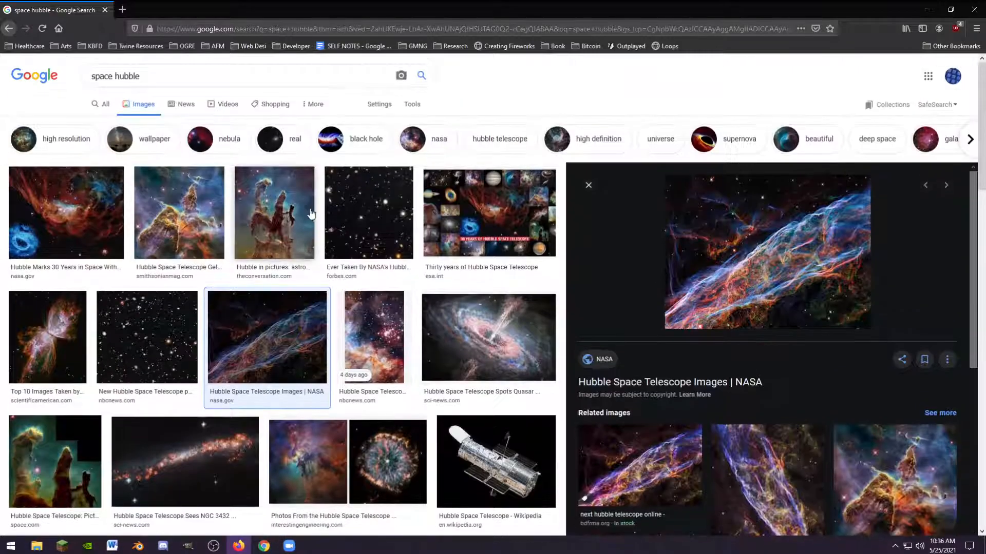
{"action": "left_click", "coordinate": [315, 104]}
{"action": "left_click", "coordinate": [381, 104]}
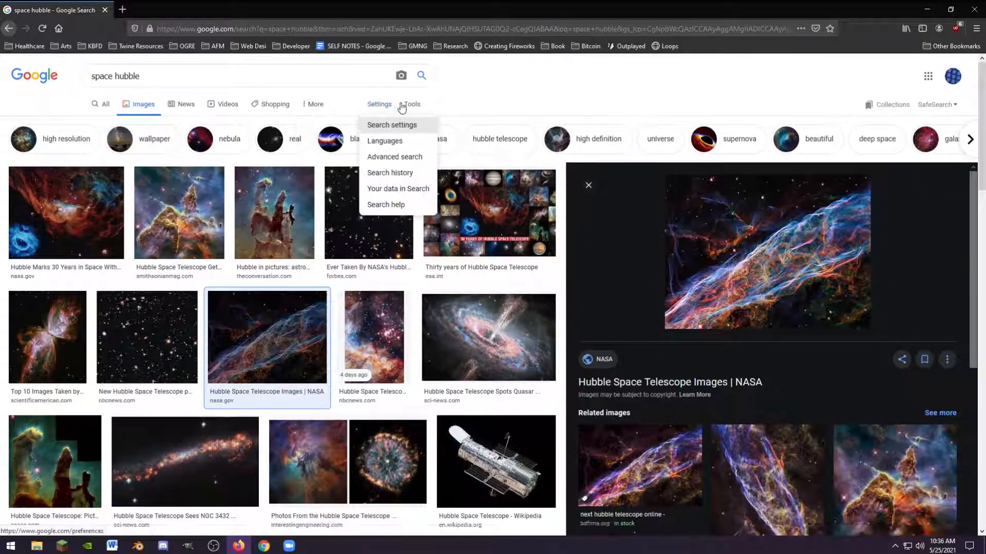
{"action": "left_click", "coordinate": [401, 106]}
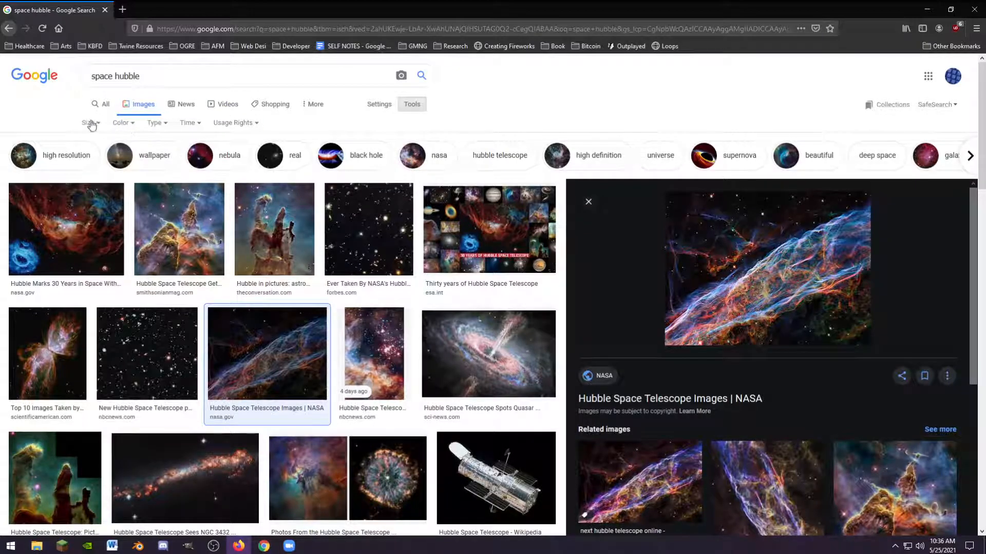
{"action": "left_click", "coordinate": [91, 123]}
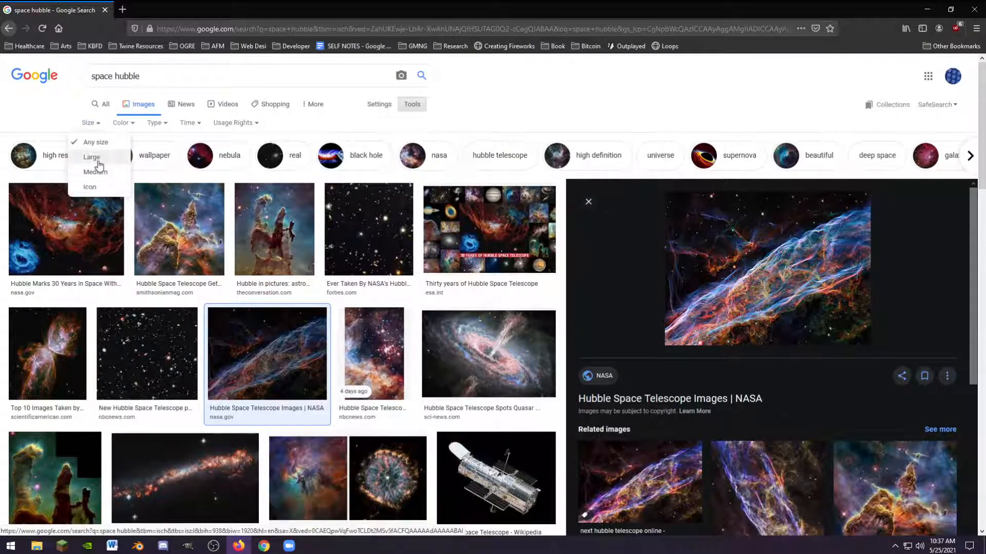
{"action": "left_click", "coordinate": [92, 157]}
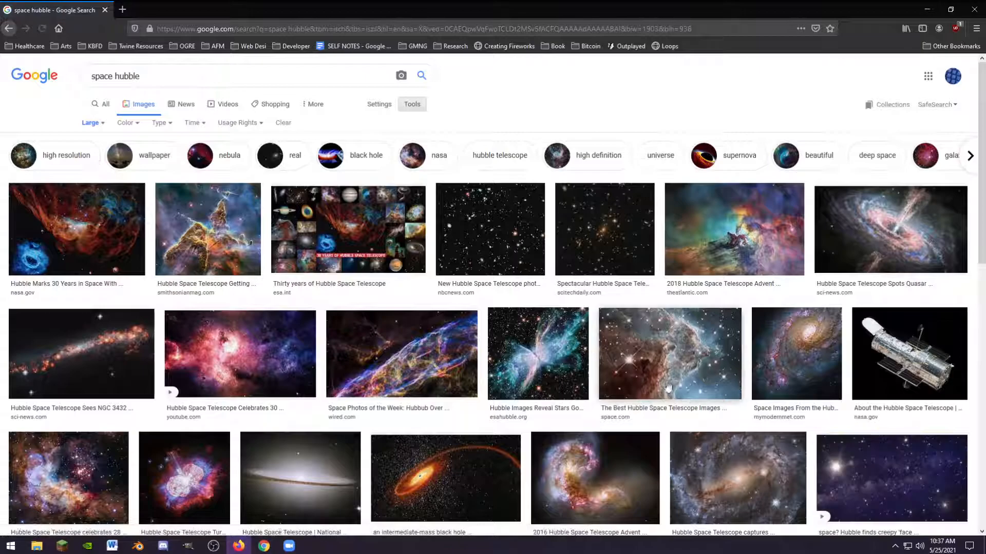
Save the purple starfield image from king5.com to the Desktop as a JPEG named spacebackground.
{"action": "scroll", "coordinate": [685, 394], "scroll_direction": "down", "scroll_amount": 2}
{"action": "scroll", "coordinate": [685, 394], "scroll_direction": "down", "scroll_amount": 2}
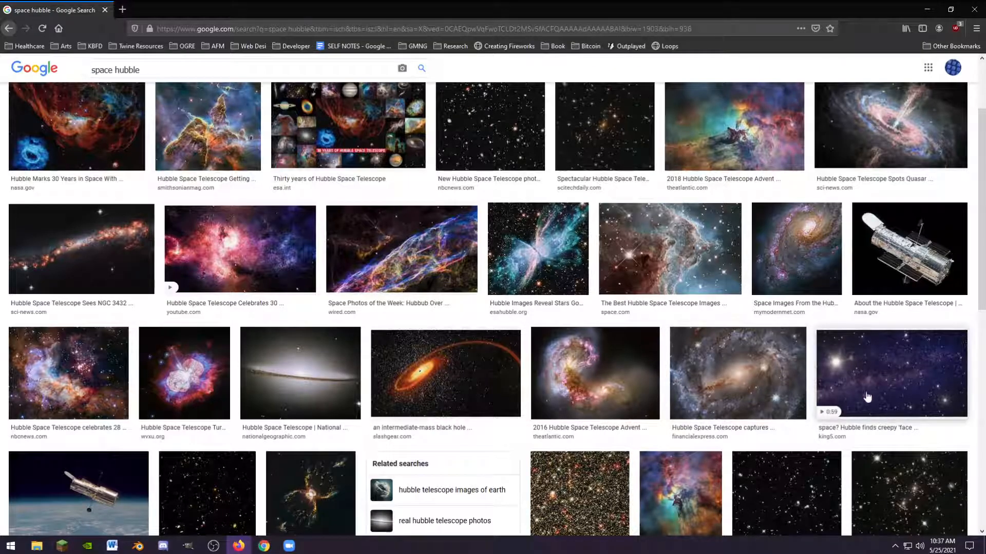
{"action": "left_click", "coordinate": [891, 367]}
{"action": "right_click", "coordinate": [731, 220]}
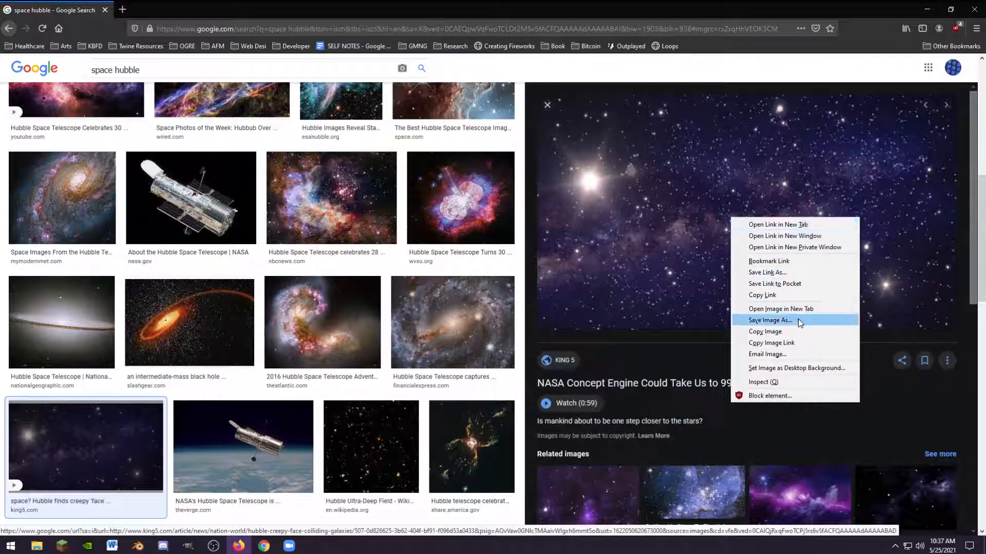
{"action": "left_click", "coordinate": [770, 321]}
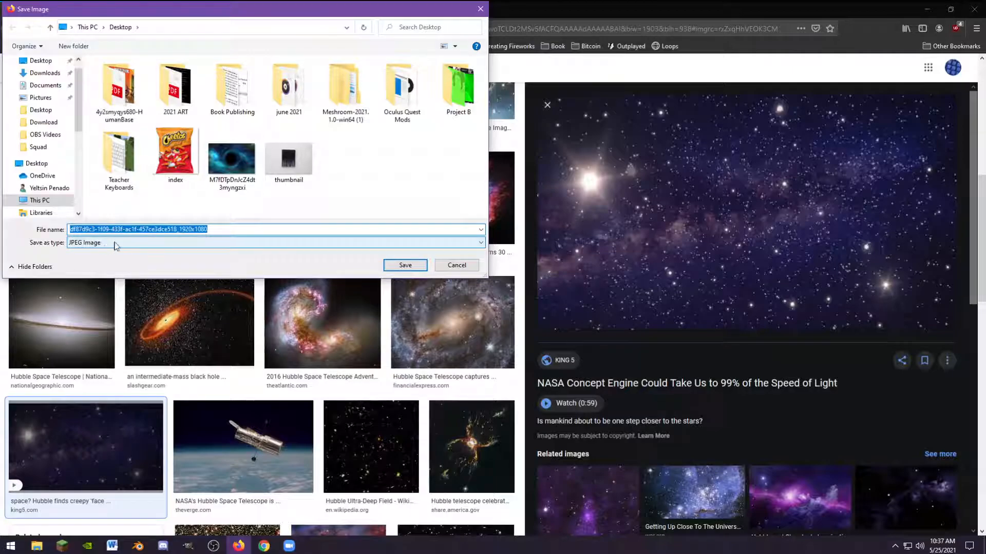
{"action": "left_click_drag", "start_coordinate": [185, 9], "coordinate": [282, 61]}
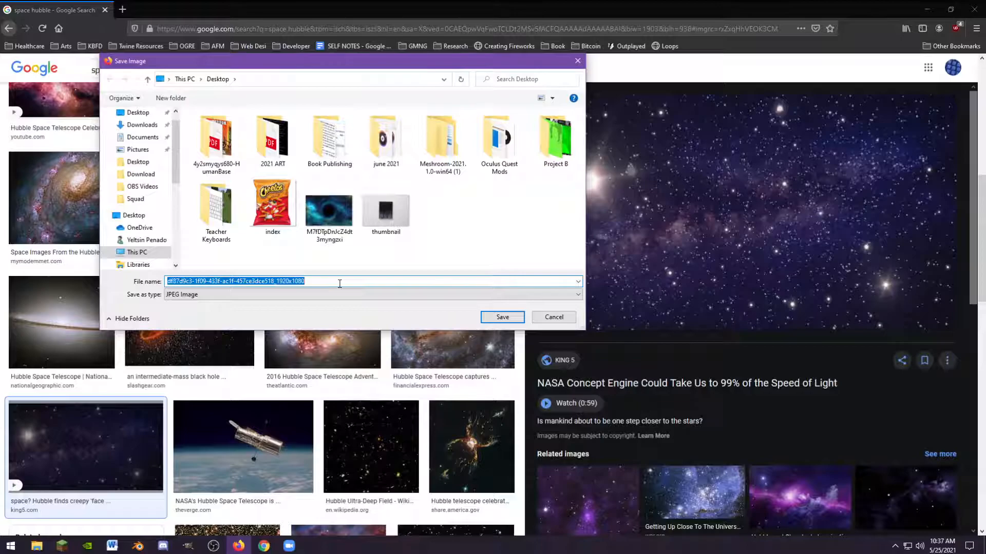
{"action": "type", "text": "spaceba"}
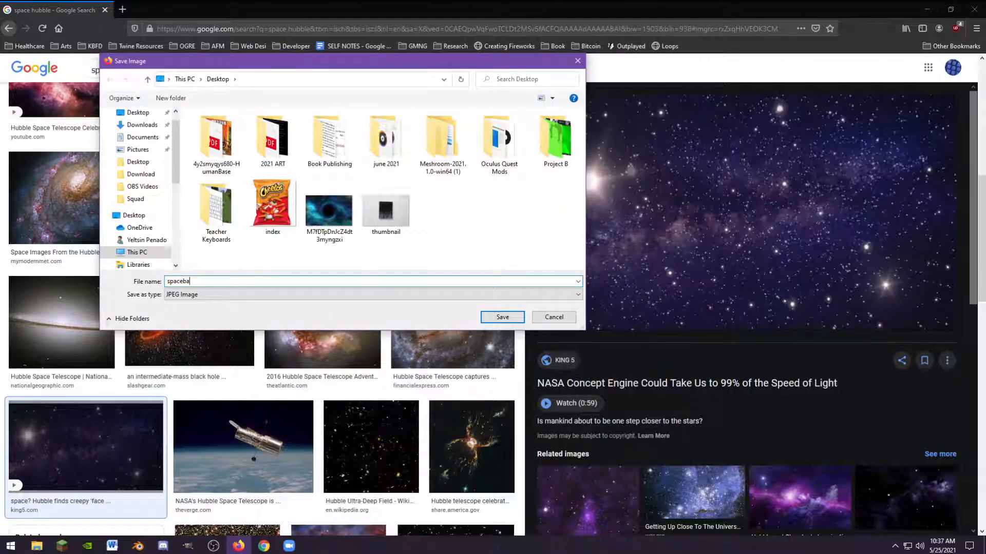
{"action": "type", "text": "ckground"}
{"action": "left_click", "coordinate": [496, 316]}
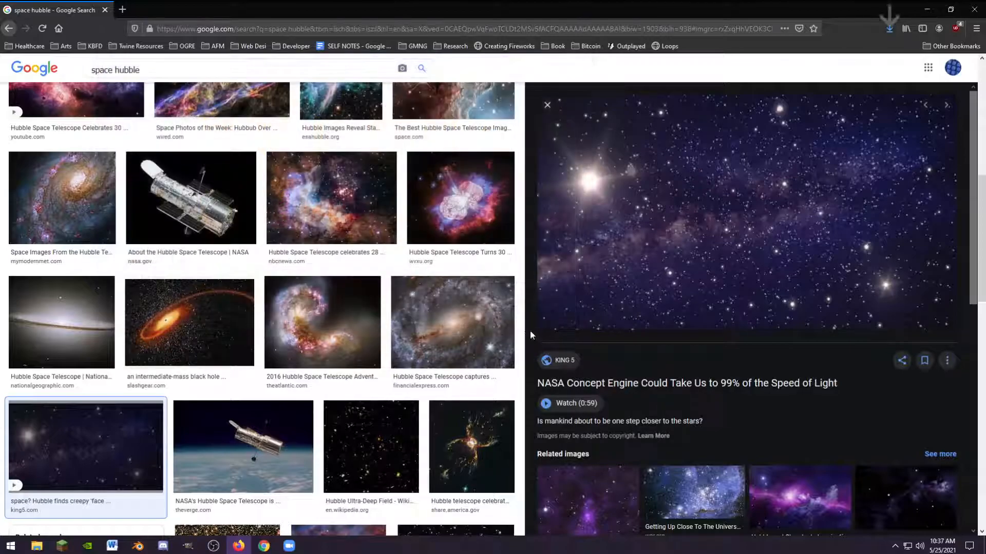
Save NASA's Hubble Space Telescope picture on the black background to the Desktop as a JPEG named hubble.
{"action": "scroll", "coordinate": [497, 353], "scroll_direction": "up", "scroll_amount": 4}
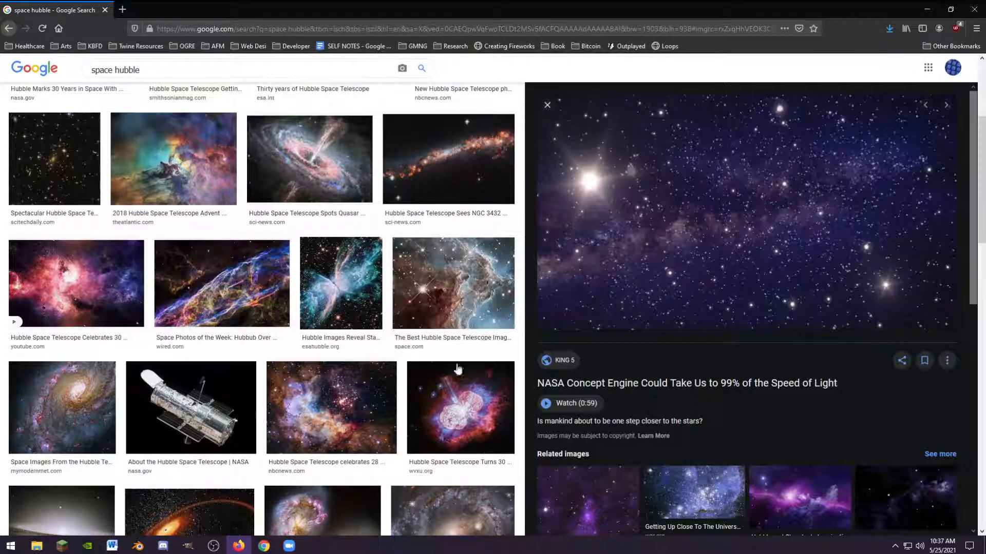
{"action": "left_click", "coordinate": [177, 411]}
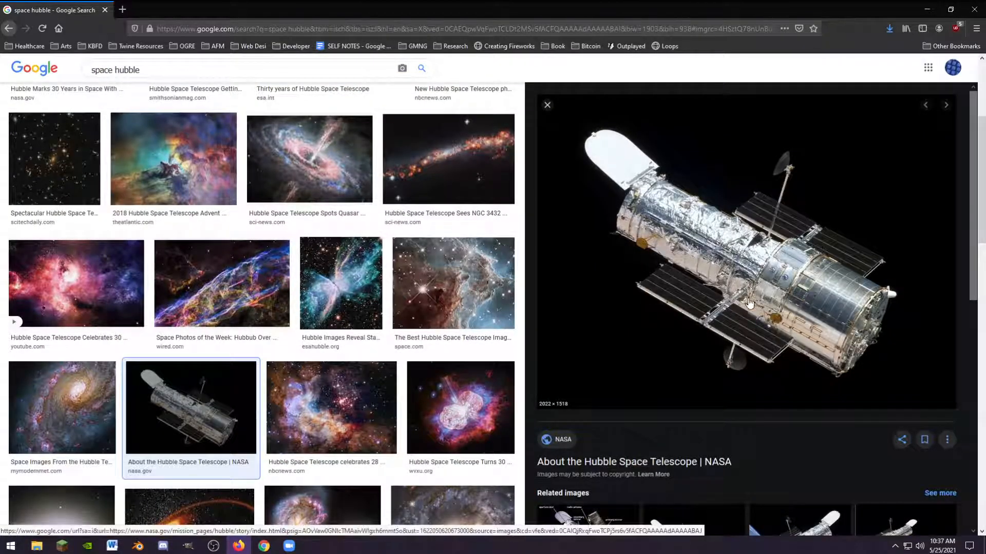
{"action": "right_click", "coordinate": [760, 278]}
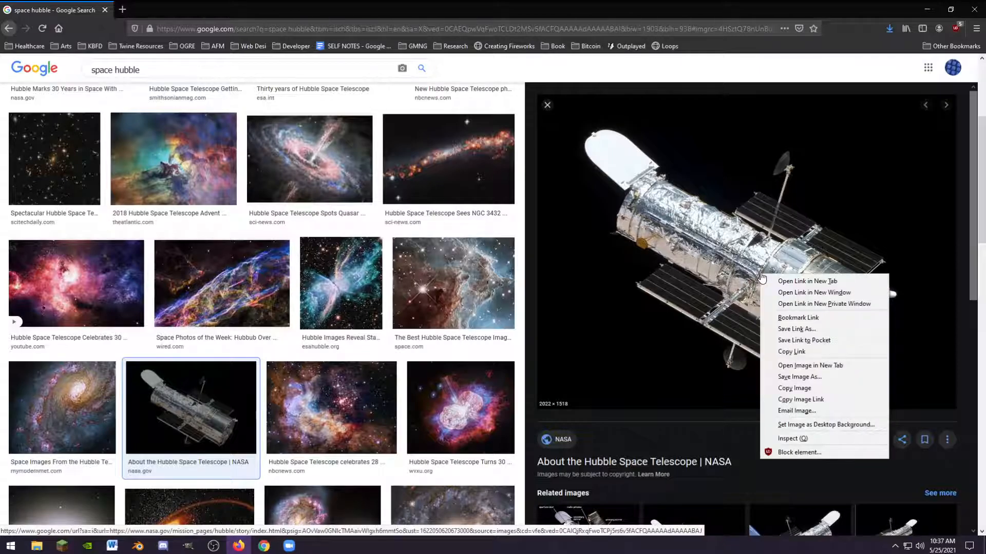
{"action": "left_click", "coordinate": [801, 377]}
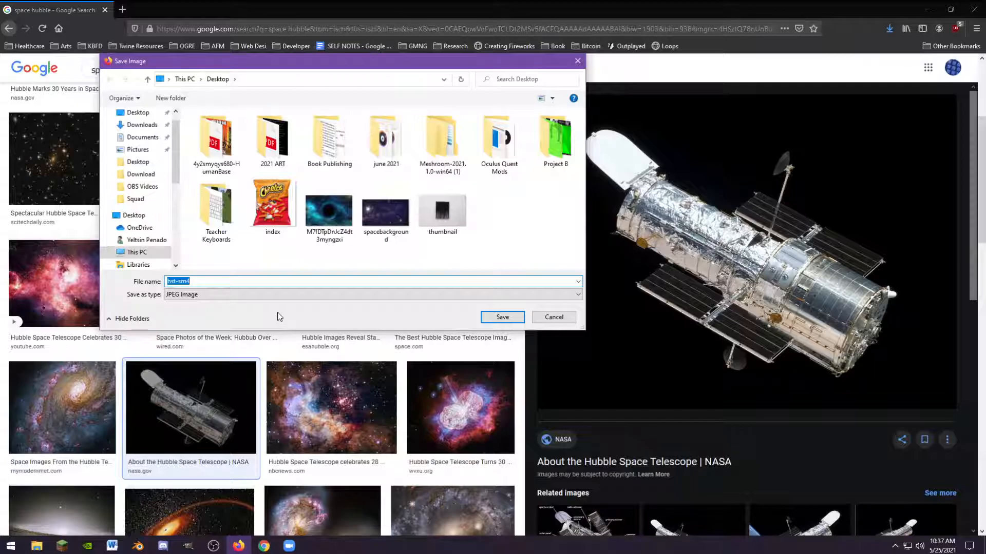
{"action": "type", "text": "hubble"}
{"action": "left_click", "coordinate": [500, 317]}
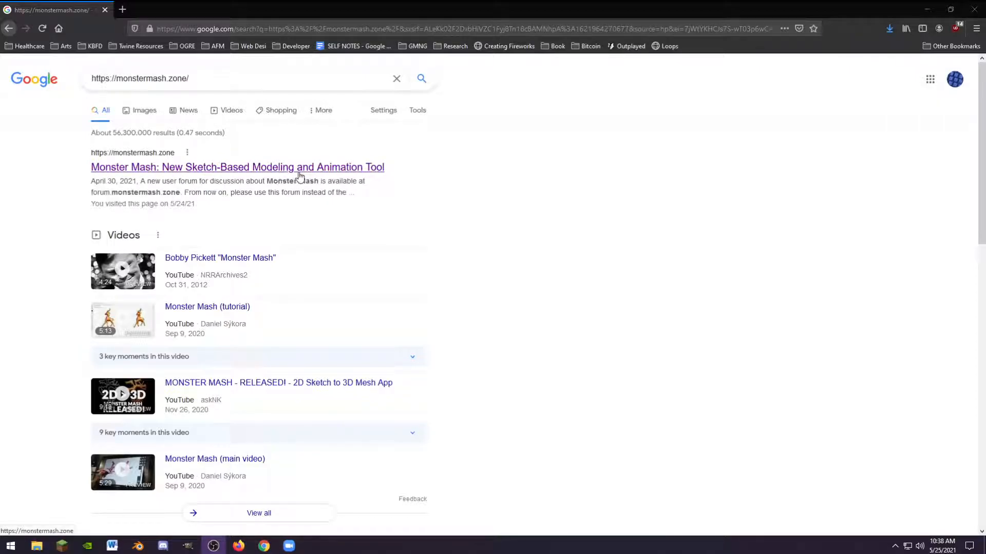
Open the Monster Mash site at monstermash.zone from the search results.
{"action": "left_click_drag", "start_coordinate": [96, 181], "coordinate": [290, 193]}
{"action": "left_click", "coordinate": [293, 195]}
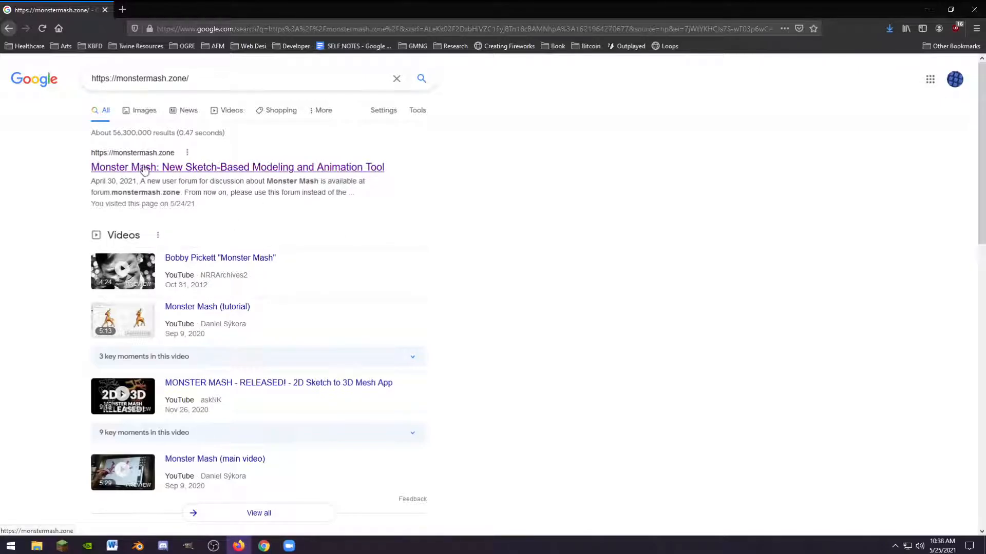
{"action": "left_click", "coordinate": [274, 169]}
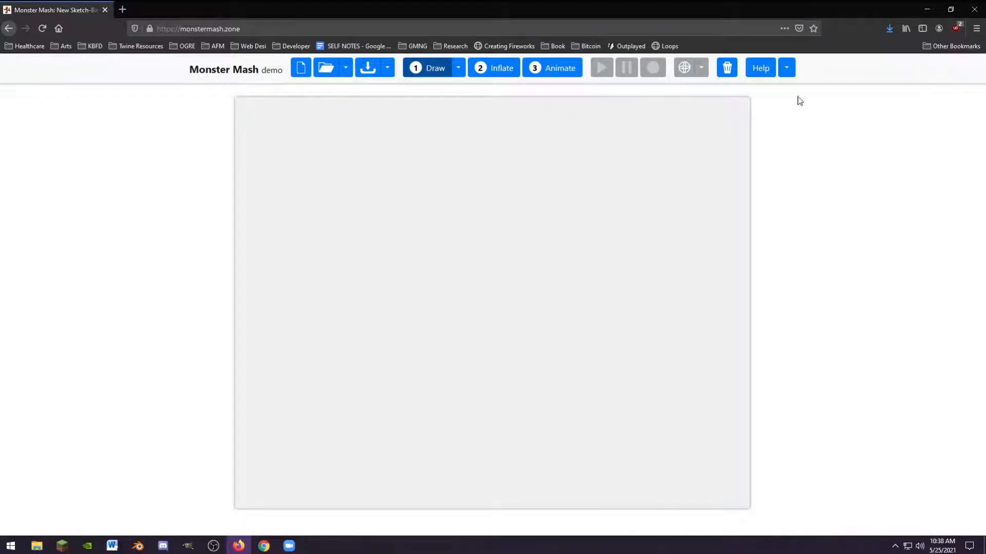
{"action": "left_click", "coordinate": [787, 72]}
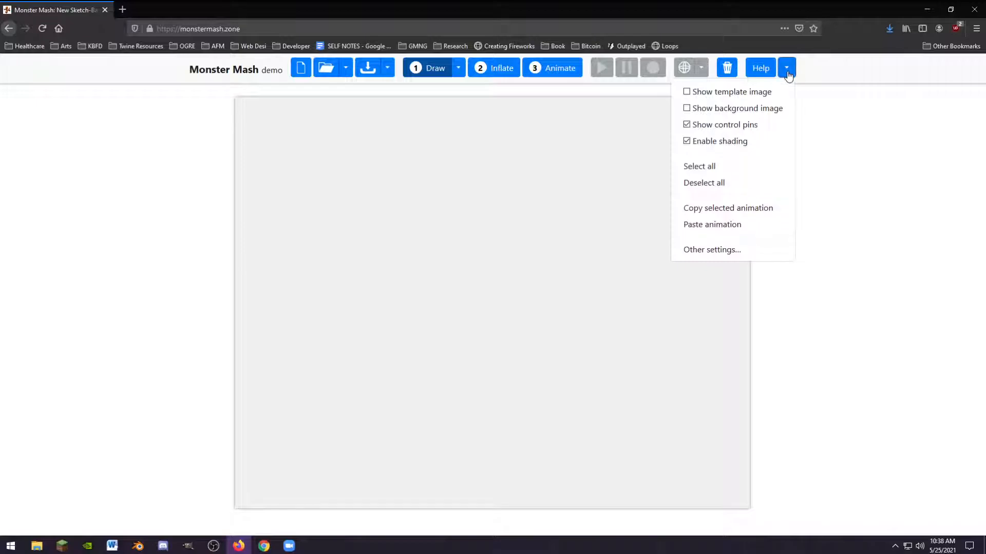
{"action": "left_click", "coordinate": [853, 170]}
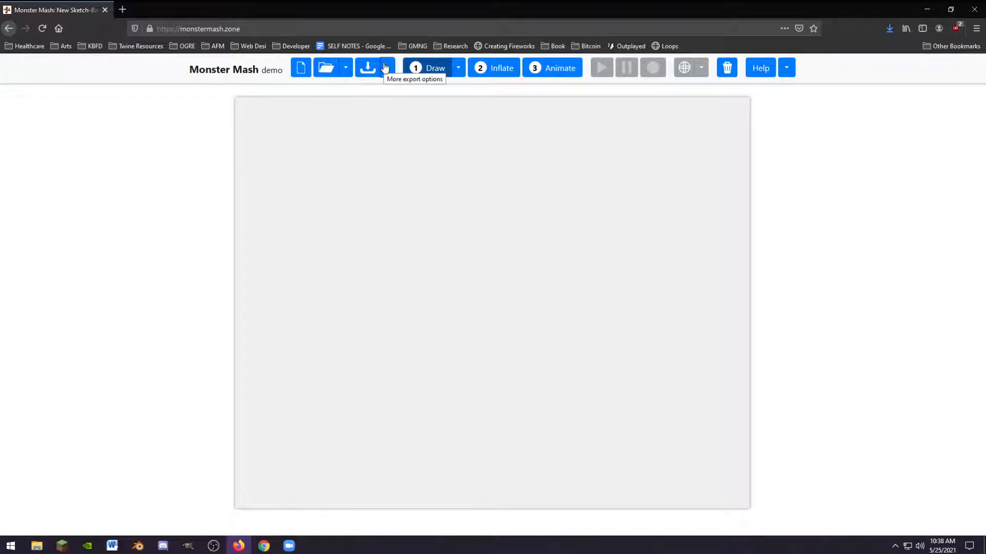
Import the spacebackground JPEG from the Desktop as the background image.
{"action": "left_click", "coordinate": [344, 69]}
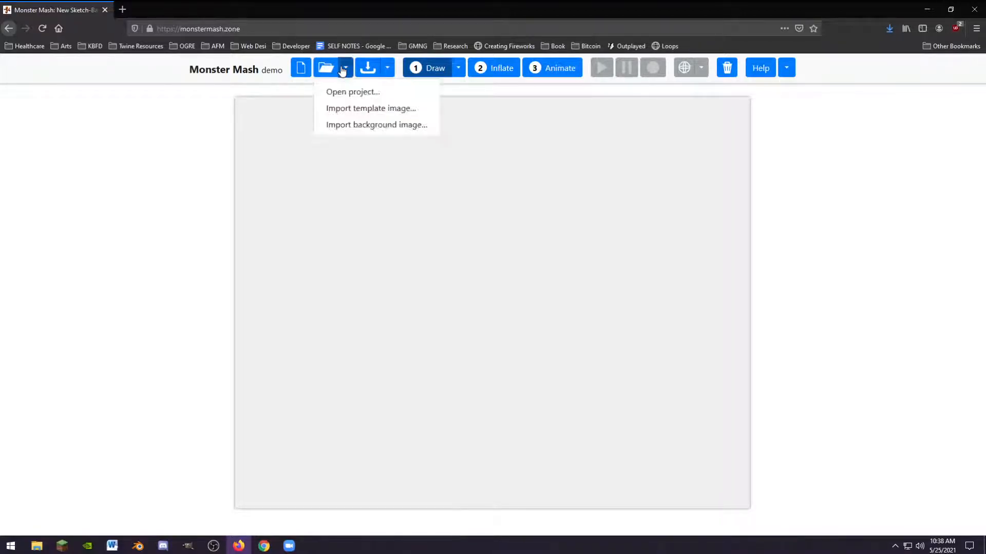
{"action": "left_click", "coordinate": [352, 127]}
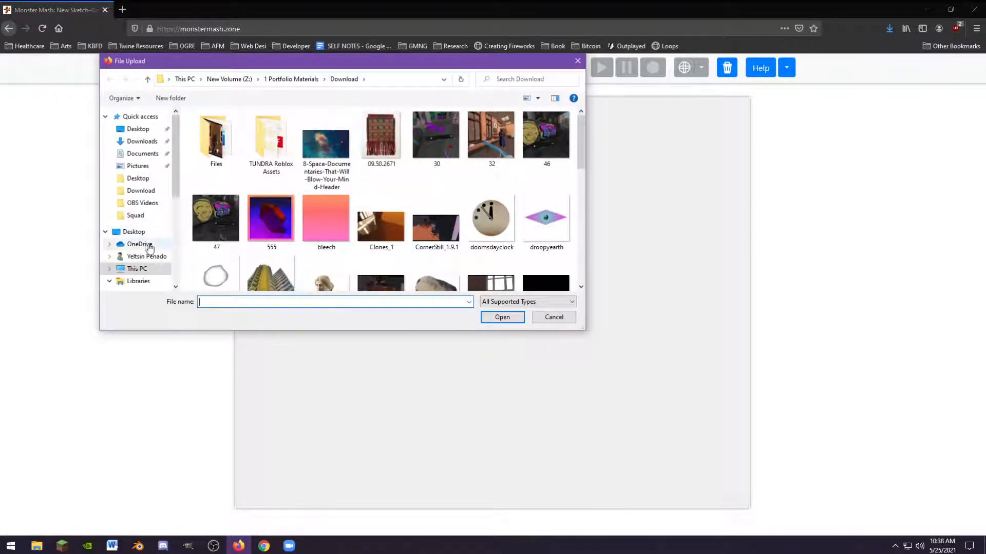
{"action": "left_click", "coordinate": [133, 232]}
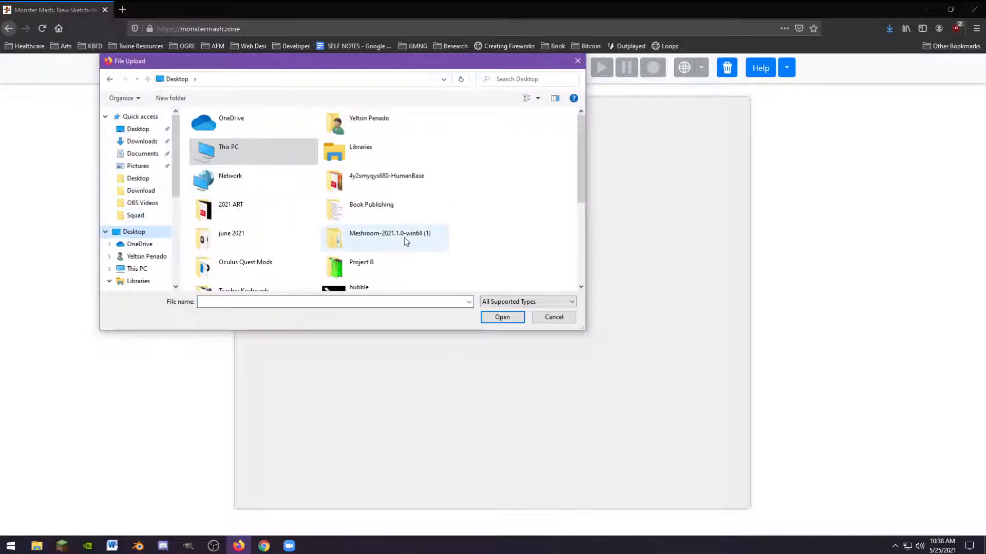
{"action": "scroll", "coordinate": [404, 241], "scroll_direction": "down", "scroll_amount": 2}
{"action": "scroll", "coordinate": [366, 282], "scroll_direction": "down", "scroll_amount": 2}
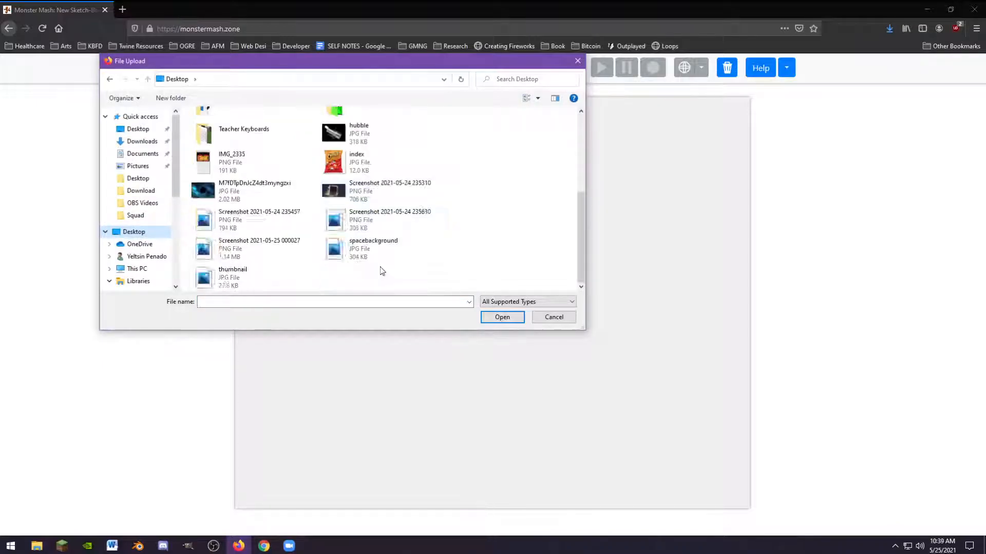
{"action": "left_click", "coordinate": [339, 254]}
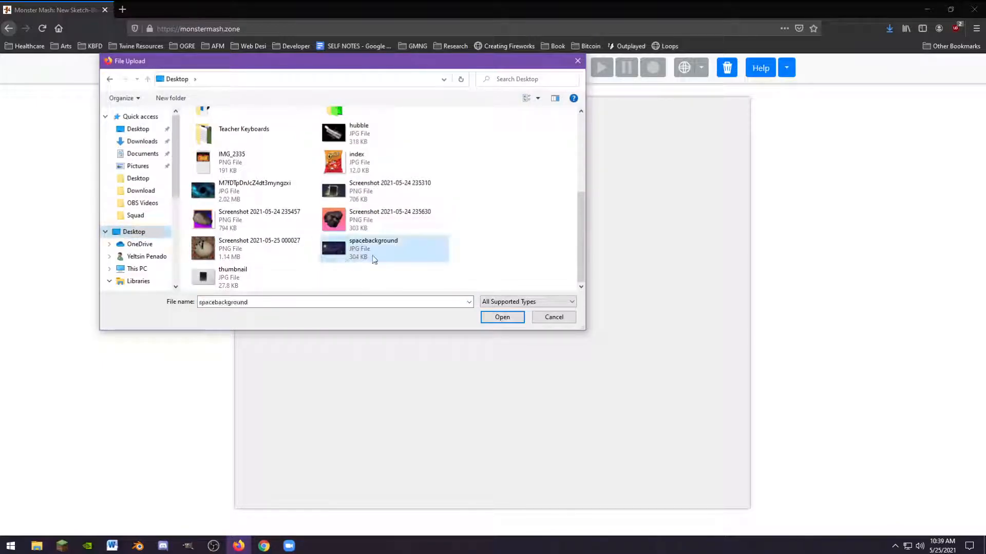
{"action": "left_click", "coordinate": [512, 318]}
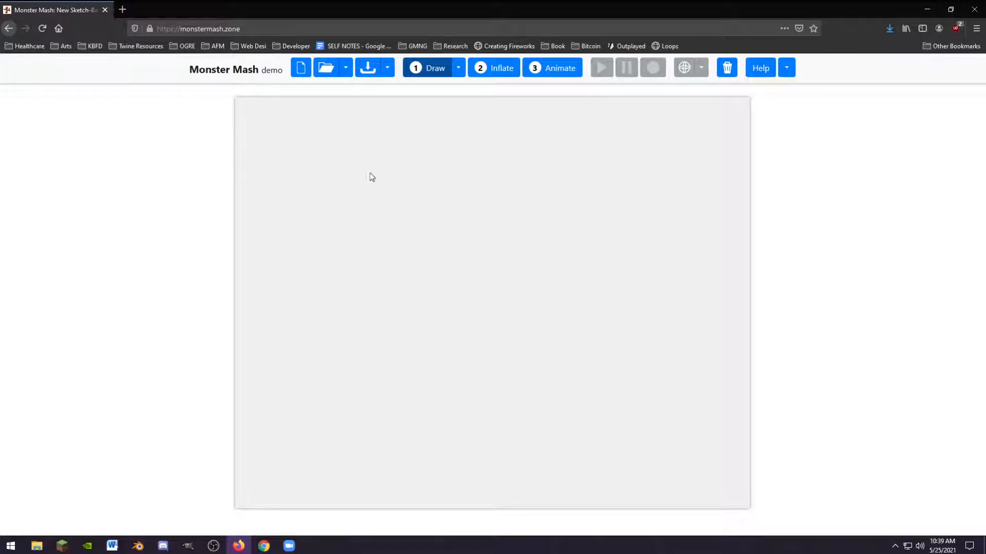
Import the hubble JPEG from the Desktop as the template image for drawing.
{"action": "left_click", "coordinate": [345, 71]}
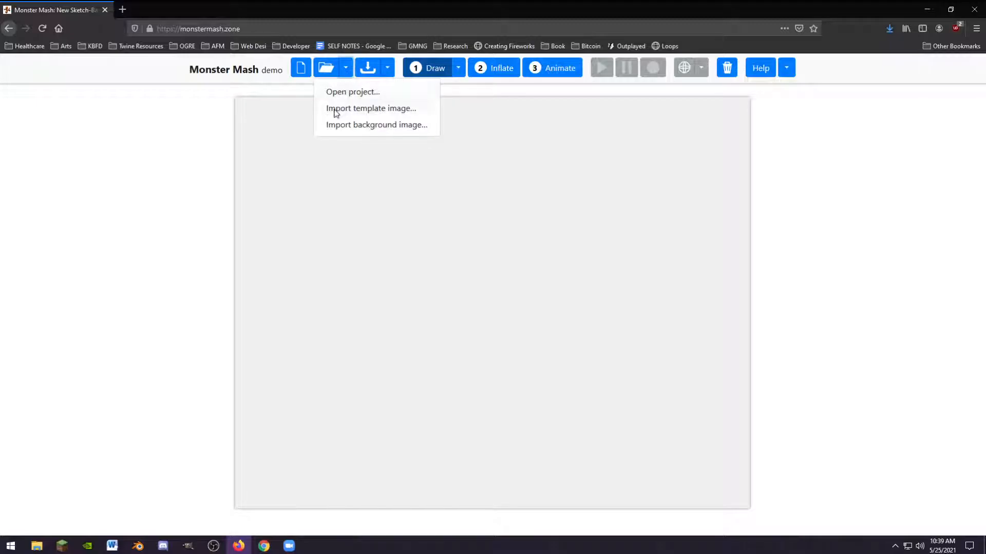
{"action": "left_click", "coordinate": [356, 110]}
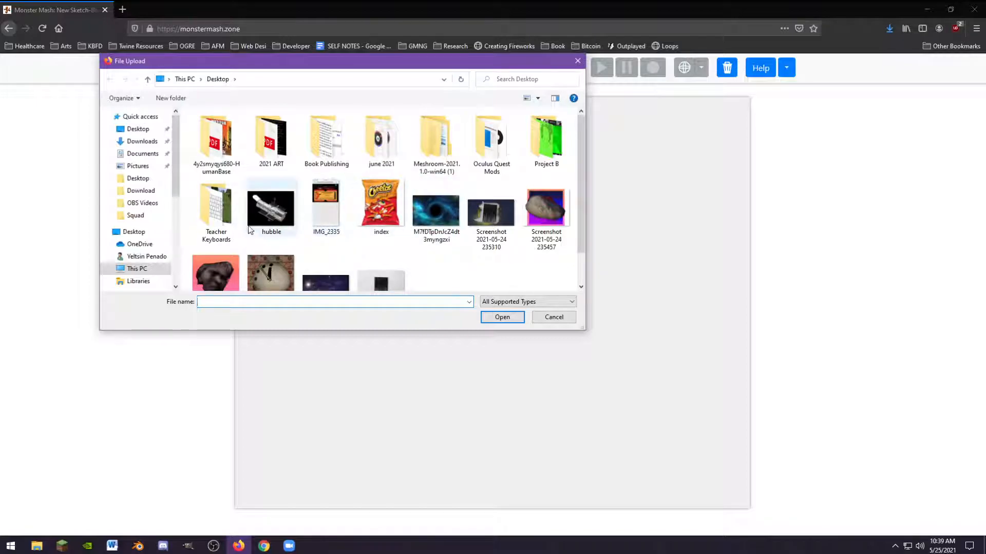
{"action": "left_click", "coordinate": [270, 210]}
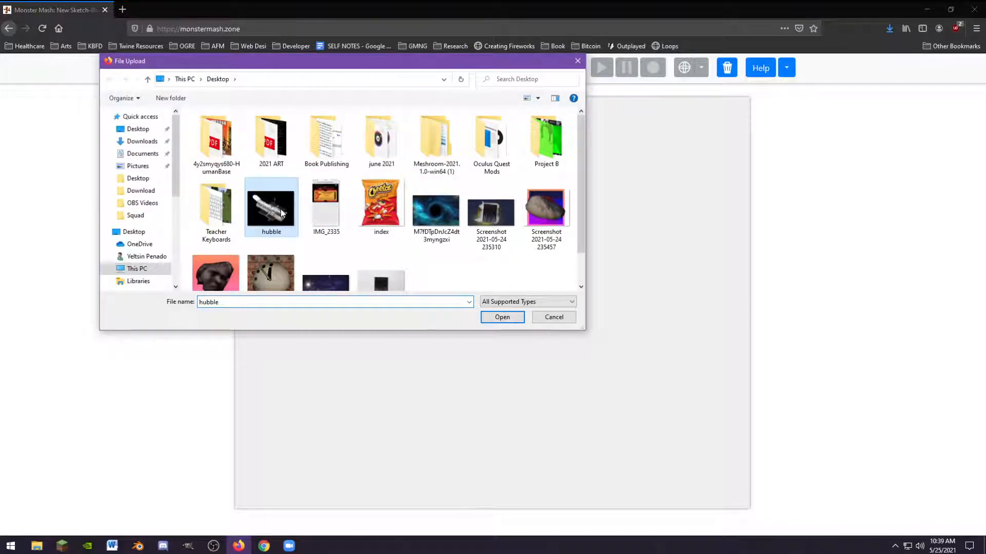
{"action": "left_click", "coordinate": [502, 317]}
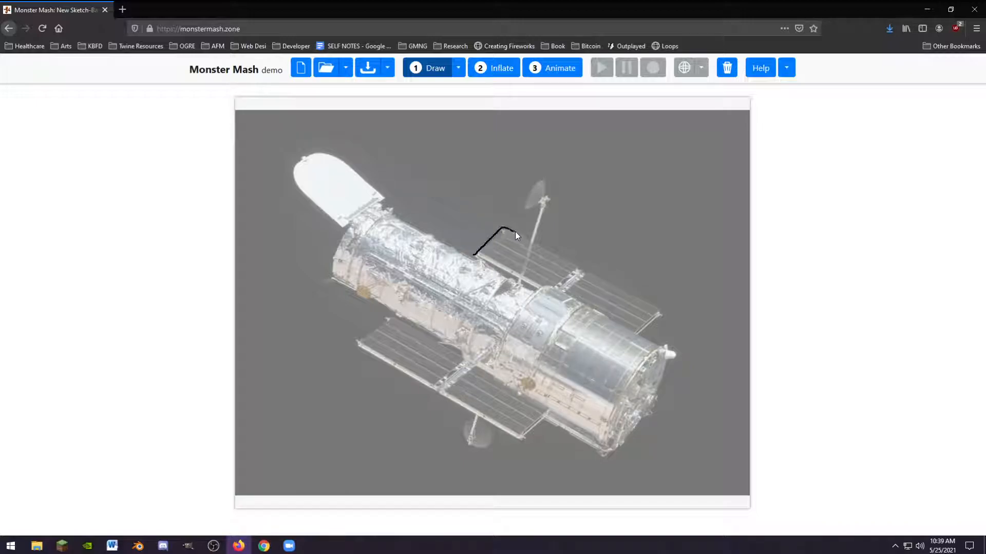
Trace one closed outline around the telescope, including its solar panels and antennas, and inflate it into a 3D model.
{"action": "left_click_drag", "start_coordinate": [530, 239], "coordinate": [539, 205]}
{"action": "left_click_drag", "start_coordinate": [584, 270], "coordinate": [616, 289]}
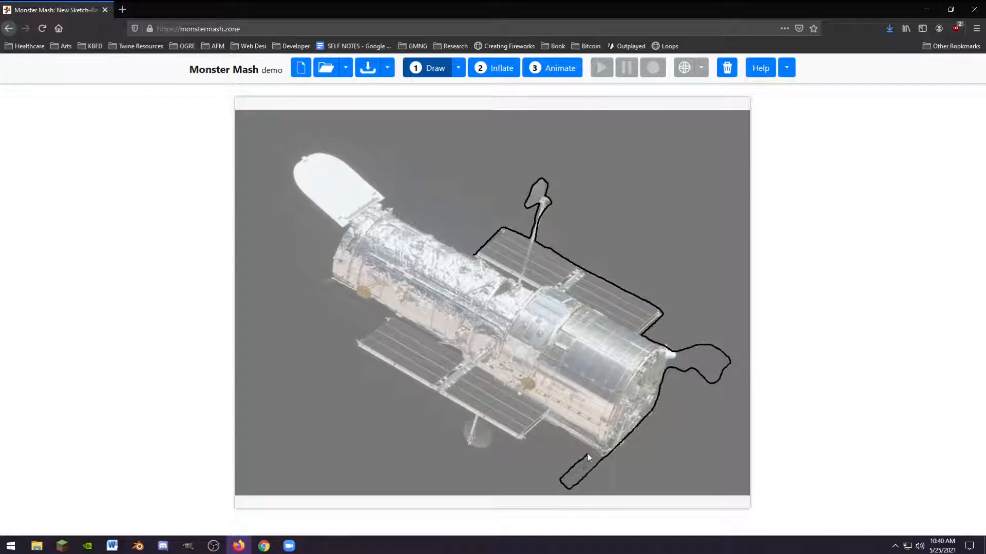
{"action": "left_click_drag", "start_coordinate": [583, 450], "coordinate": [575, 440]}
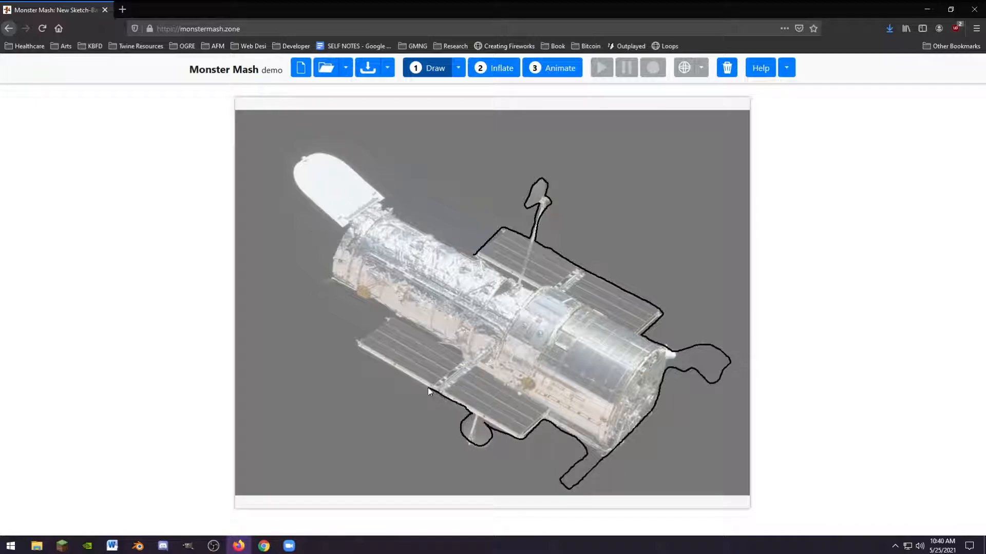
{"action": "mouse_move", "coordinate": [378, 361]}
{"action": "left_mouse_down"}
{"action": "mouse_move", "coordinate": [360, 341]}
{"action": "mouse_move", "coordinate": [379, 305]}
{"action": "mouse_move", "coordinate": [337, 287]}
{"action": "mouse_move", "coordinate": [333, 259]}
{"action": "mouse_move", "coordinate": [351, 228]}
{"action": "mouse_move", "coordinate": [295, 181]}
{"action": "mouse_move", "coordinate": [300, 164]}
{"action": "mouse_move", "coordinate": [328, 155]}
{"action": "mouse_move", "coordinate": [388, 208]}
{"action": "left_mouse_up"}
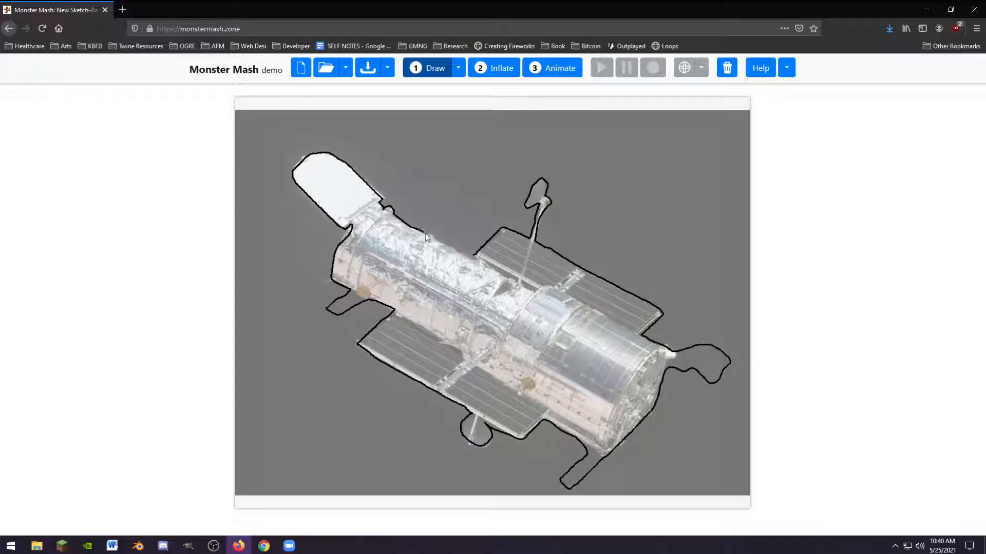
{"action": "left_click_drag", "start_coordinate": [474, 257], "coordinate": [477, 259]}
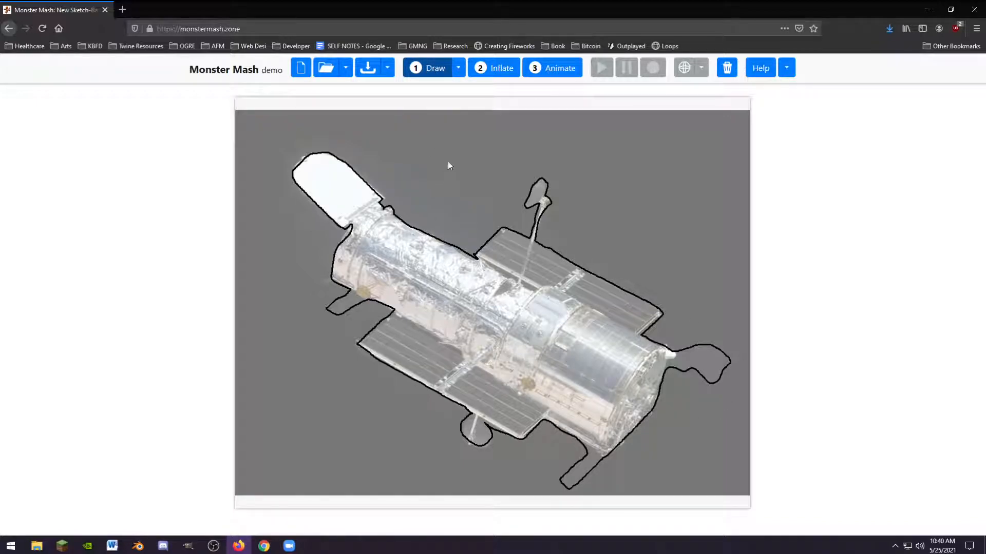
{"action": "left_click", "coordinate": [491, 71]}
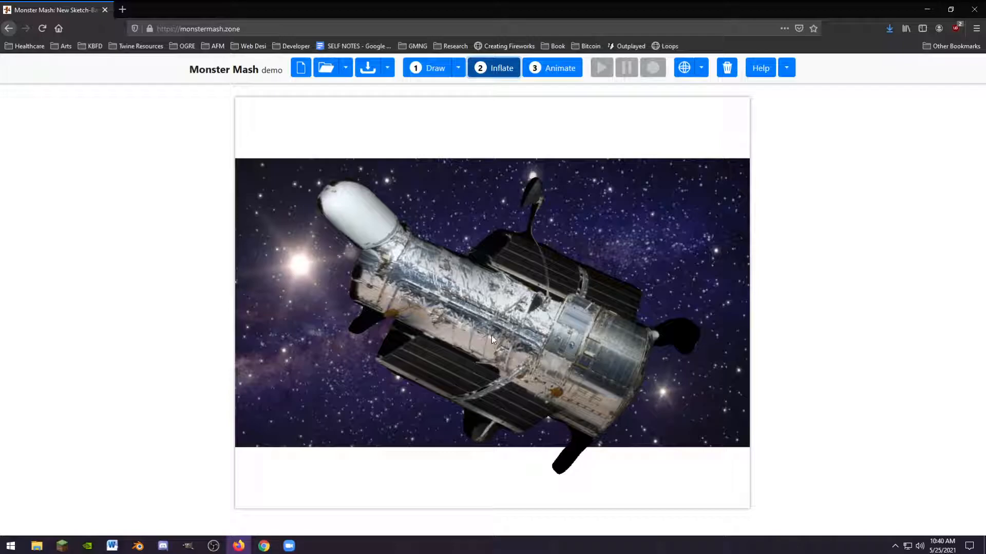
Rotate the inflated telescope by hand to examine its volume and texture from several angles.
{"action": "left_click_drag", "start_coordinate": [478, 328], "coordinate": [446, 331]}
{"action": "left_click_drag", "start_coordinate": [635, 393], "coordinate": [532, 339]}
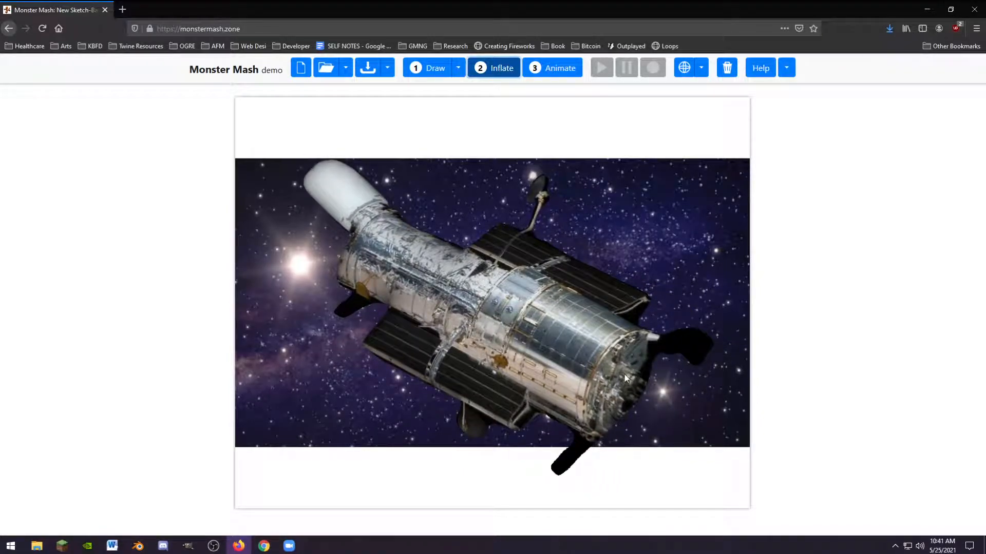
{"action": "left_click_drag", "start_coordinate": [624, 374], "coordinate": [525, 332]}
{"action": "mouse_move", "coordinate": [361, 221]}
{"action": "left_mouse_down"}
{"action": "mouse_move", "coordinate": [352, 232]}
{"action": "mouse_move", "coordinate": [360, 233]}
{"action": "left_mouse_up"}
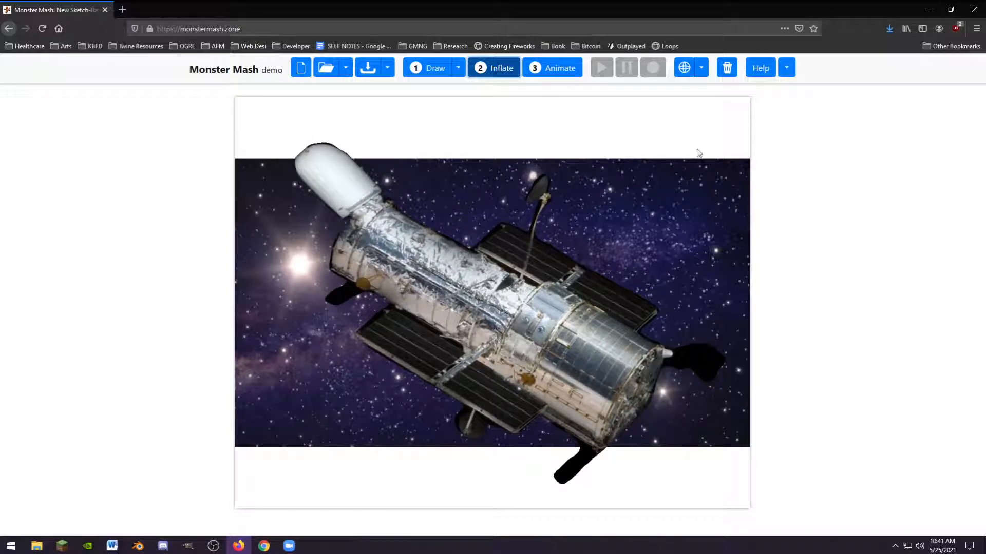
Switch the automatic model rotation on and off, and turn the telescope by hand to inspect its other side.
{"action": "left_click", "coordinate": [684, 69]}
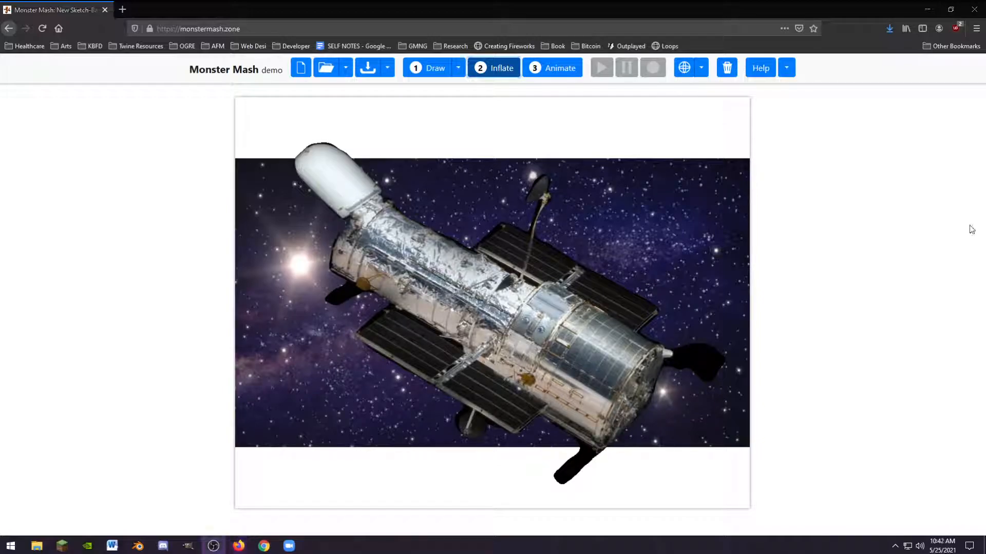
{"action": "left_click", "coordinate": [683, 67]}
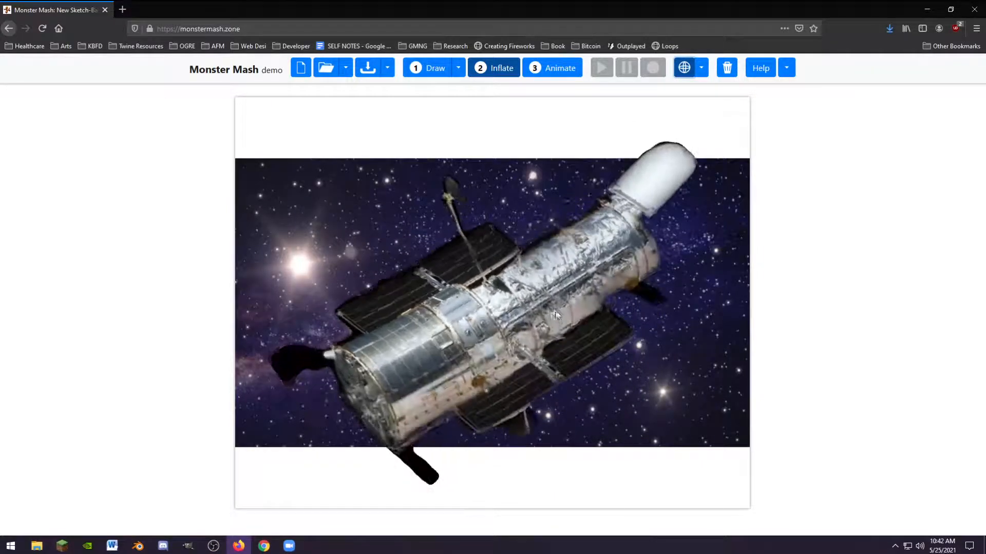
{"action": "left_click_drag", "start_coordinate": [552, 277], "coordinate": [488, 254]}
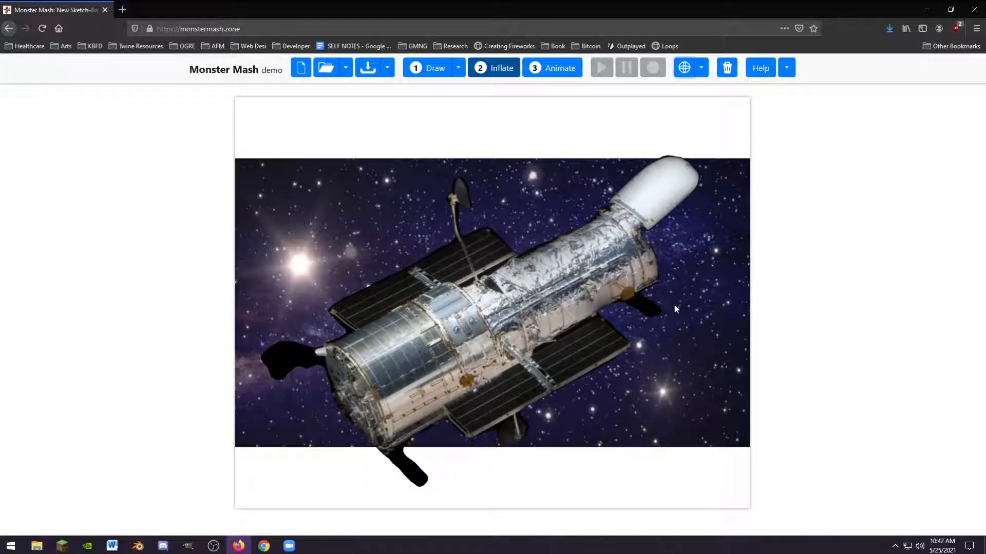
{"action": "mouse_move", "coordinate": [495, 327]}
{"action": "left_mouse_down"}
{"action": "mouse_move", "coordinate": [427, 350]}
{"action": "mouse_move", "coordinate": [349, 290]}
{"action": "mouse_move", "coordinate": [378, 324]}
{"action": "mouse_move", "coordinate": [480, 359]}
{"action": "mouse_move", "coordinate": [497, 326]}
{"action": "left_mouse_up"}
{"action": "left_click", "coordinate": [684, 68]}
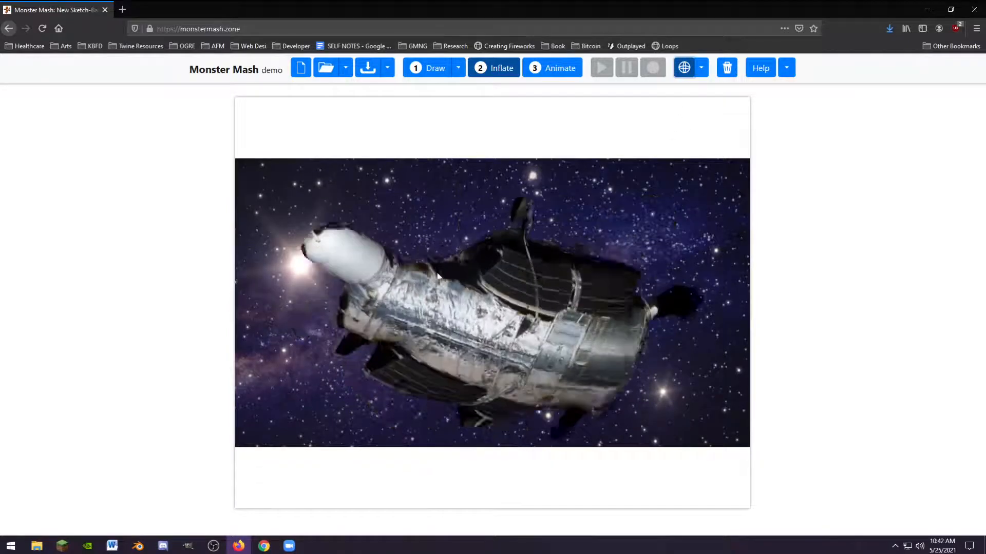
{"action": "left_click", "coordinate": [676, 72]}
{"action": "left_click_drag", "start_coordinate": [499, 284], "coordinate": [621, 281]}
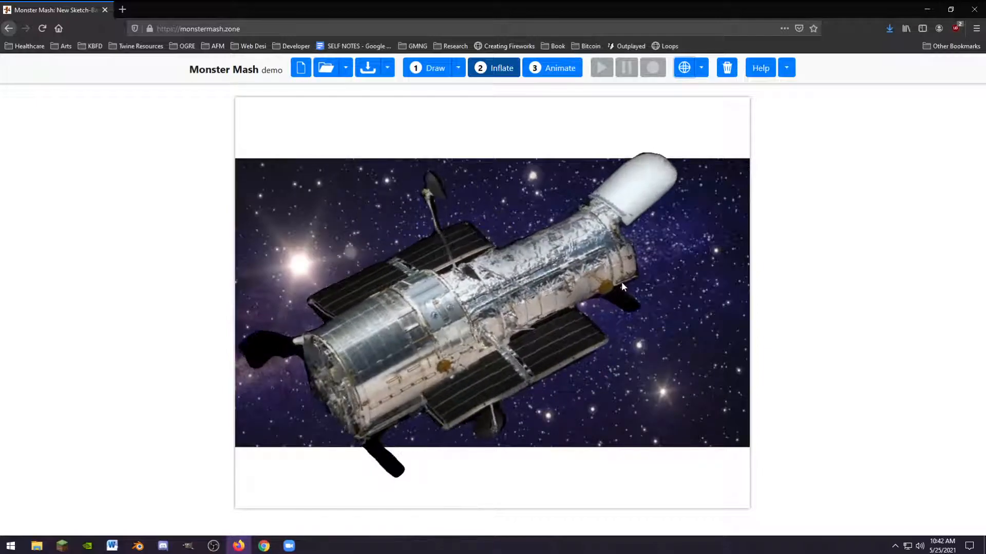
{"action": "left_click_drag", "start_coordinate": [544, 283], "coordinate": [512, 277]}
{"action": "mouse_move", "coordinate": [531, 302]}
{"action": "left_mouse_down"}
{"action": "mouse_move", "coordinate": [516, 290]}
{"action": "mouse_move", "coordinate": [527, 283]}
{"action": "left_mouse_up"}
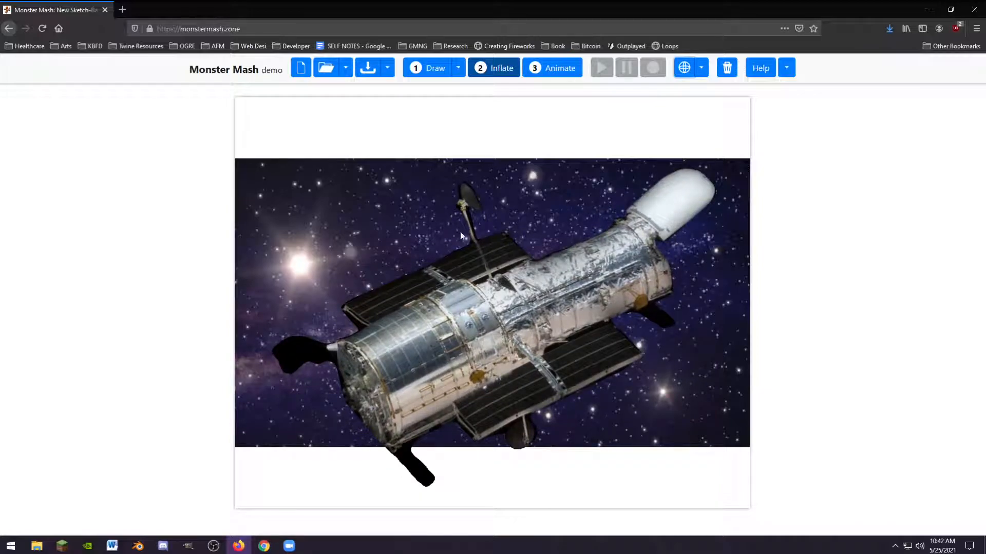
Try exporting the current animation frame as an .obj file, declining the mm_frame PNG, MTL and OBJ downloads.
{"action": "left_click", "coordinate": [387, 72]}
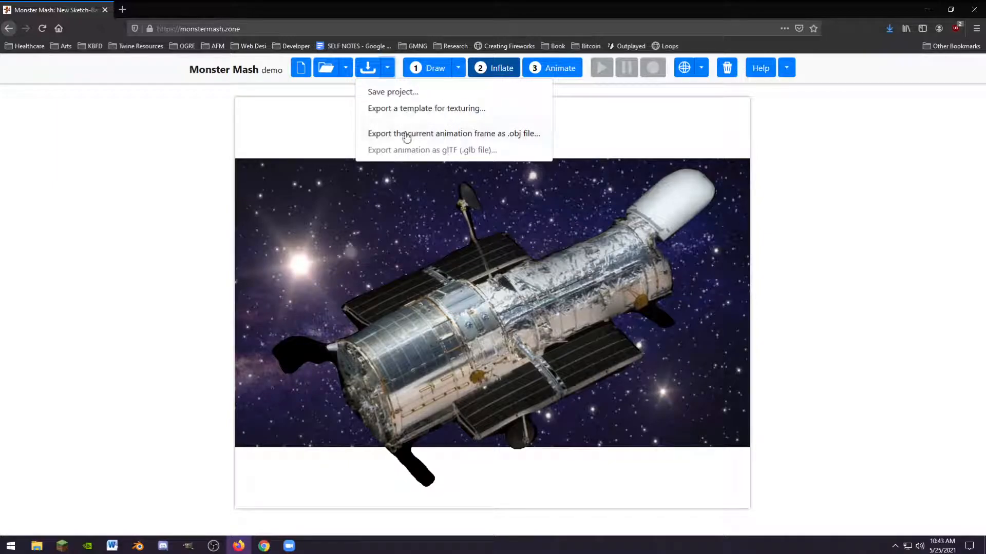
{"action": "left_click", "coordinate": [478, 134]}
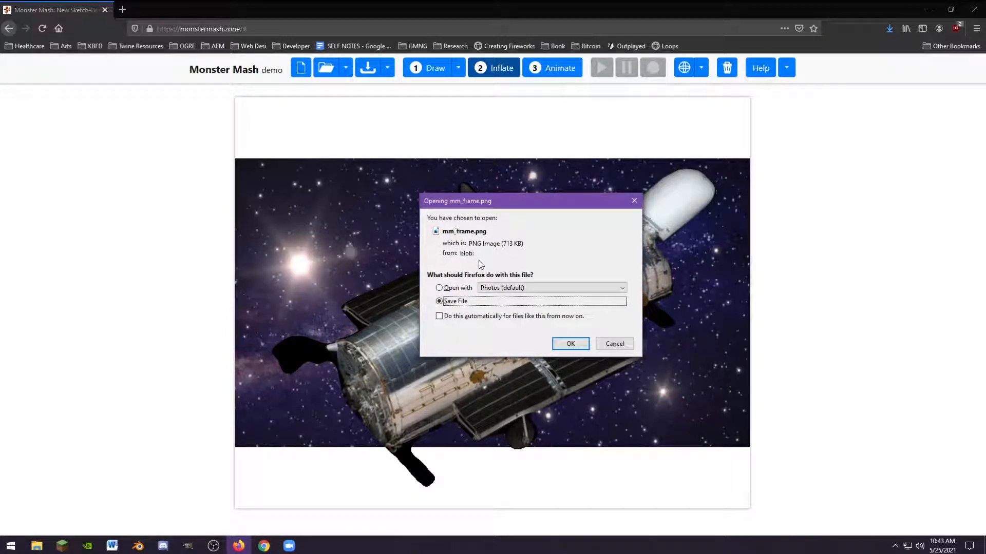
{"action": "mouse_move", "coordinate": [504, 207]}
{"action": "left_mouse_down"}
{"action": "mouse_move", "coordinate": [588, 196]}
{"action": "mouse_move", "coordinate": [762, 233]}
{"action": "mouse_move", "coordinate": [501, 206]}
{"action": "left_mouse_up"}
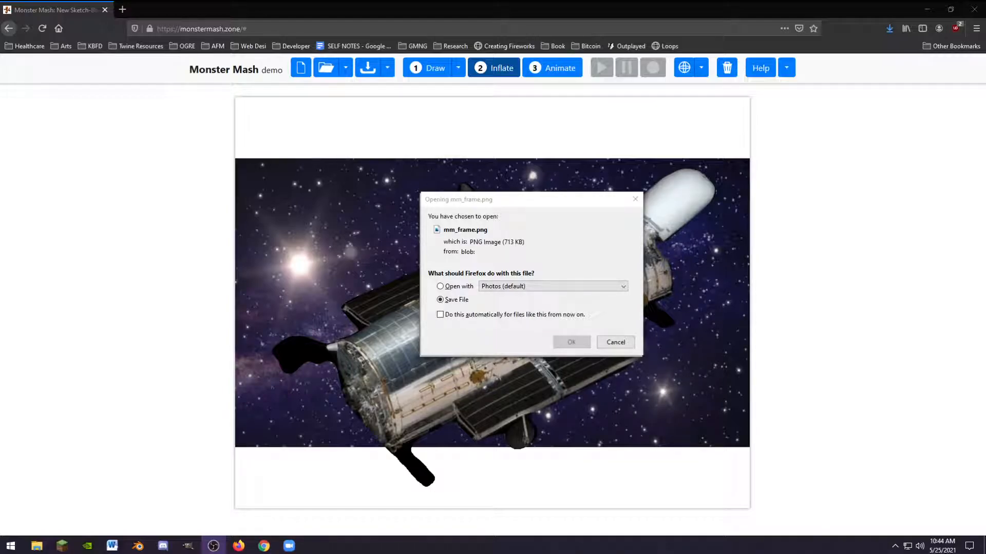
{"action": "left_click", "coordinate": [517, 206]}
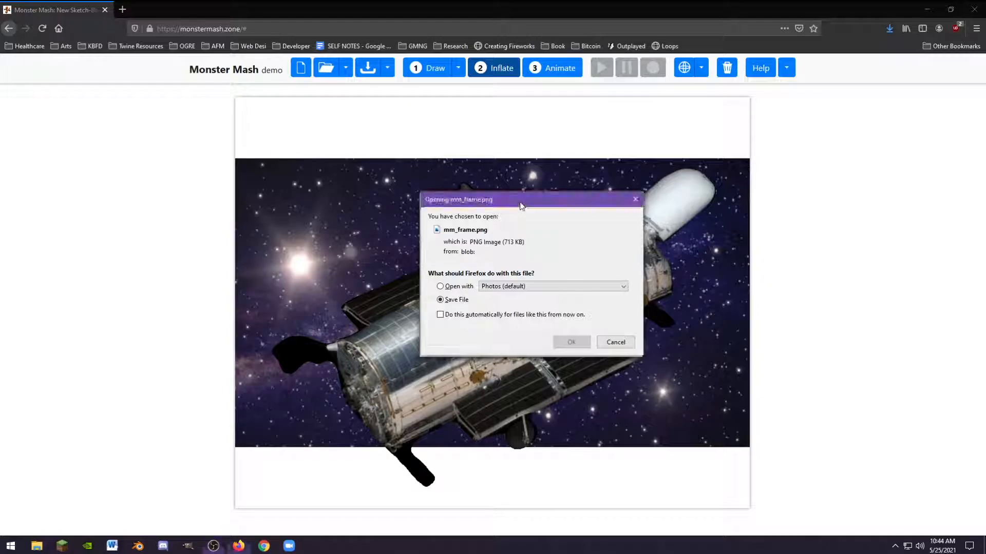
{"action": "mouse_move", "coordinate": [523, 203]}
{"action": "left_mouse_down"}
{"action": "mouse_move", "coordinate": [514, 213]}
{"action": "mouse_move", "coordinate": [526, 202]}
{"action": "mouse_move", "coordinate": [524, 210]}
{"action": "left_mouse_up"}
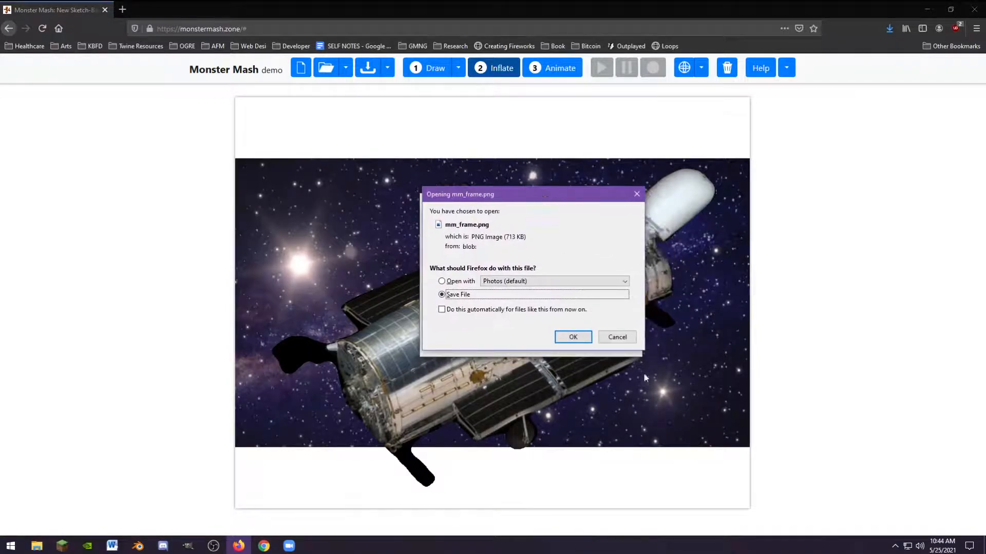
{"action": "left_click", "coordinate": [616, 338]}
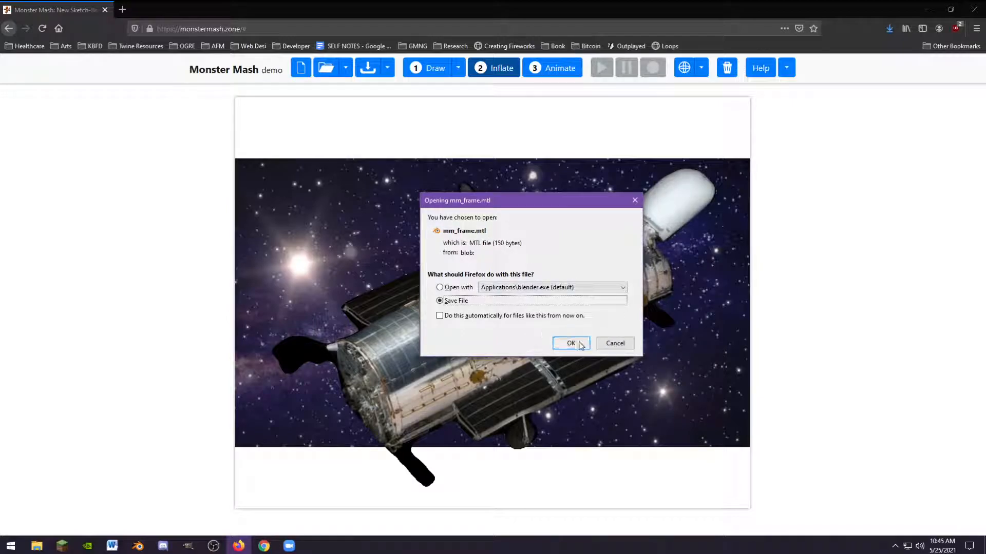
{"action": "left_click", "coordinate": [616, 344]}
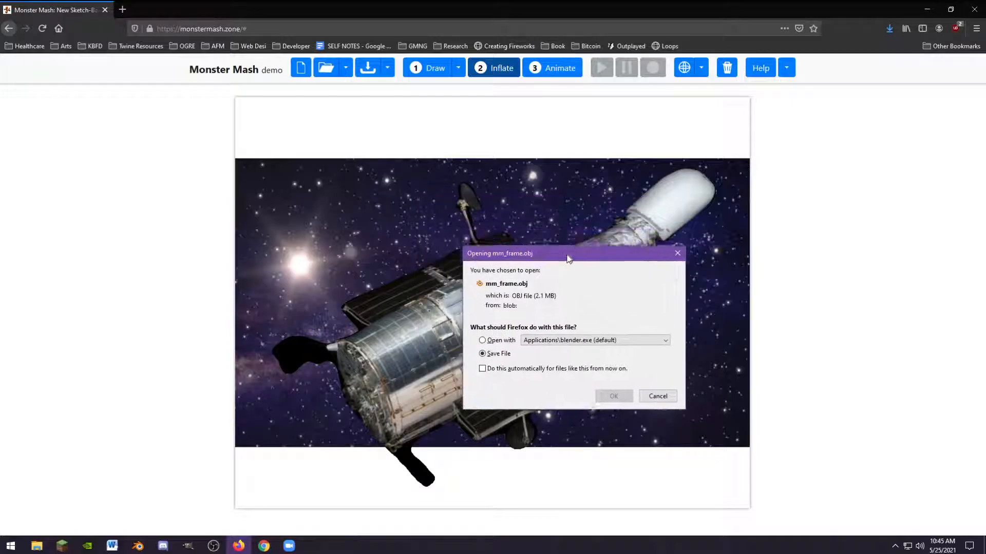
{"action": "left_click_drag", "start_coordinate": [512, 193], "coordinate": [533, 215]}
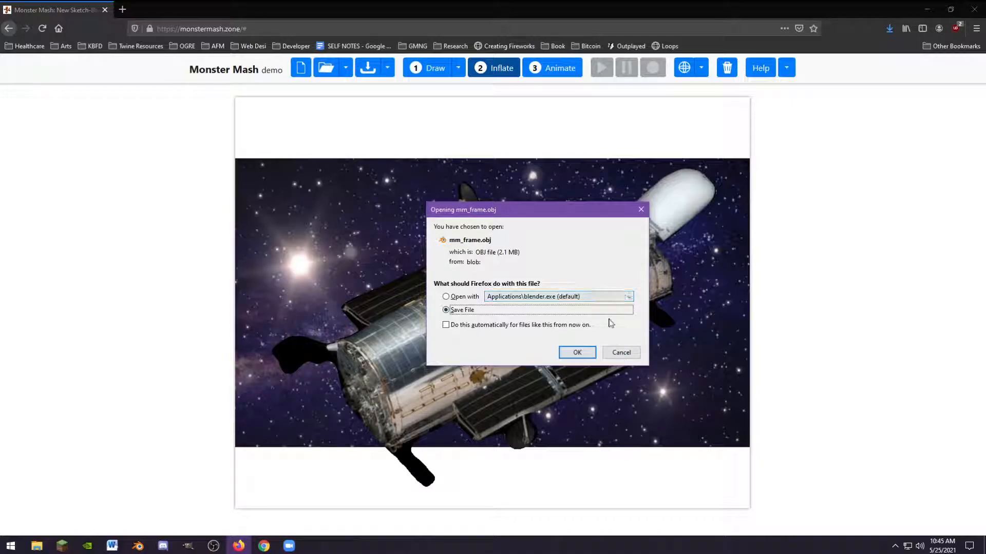
{"action": "left_click", "coordinate": [621, 353]}
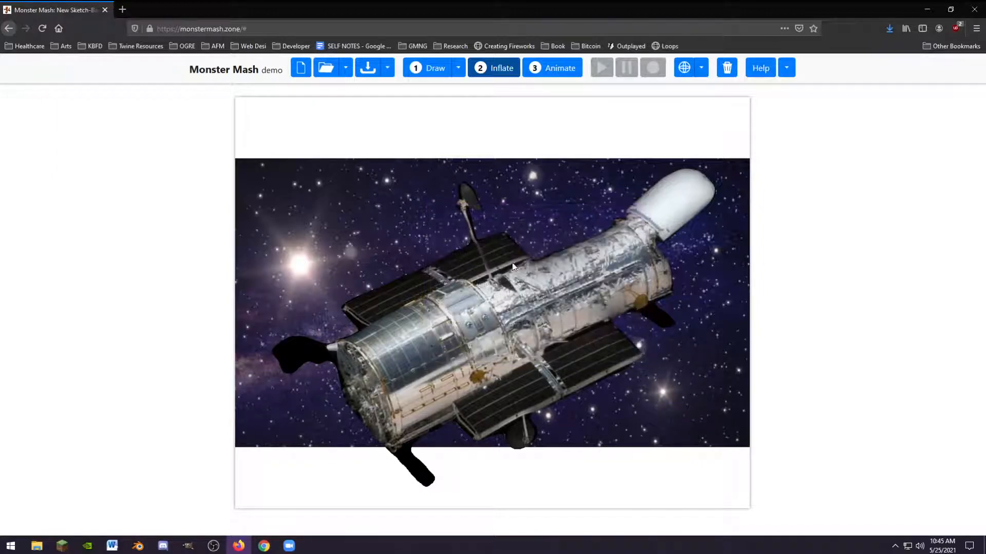
Switch the telescope model to animation mode and place a control point at the middle of its body.
{"action": "left_click_drag", "start_coordinate": [485, 317], "coordinate": [460, 322]}
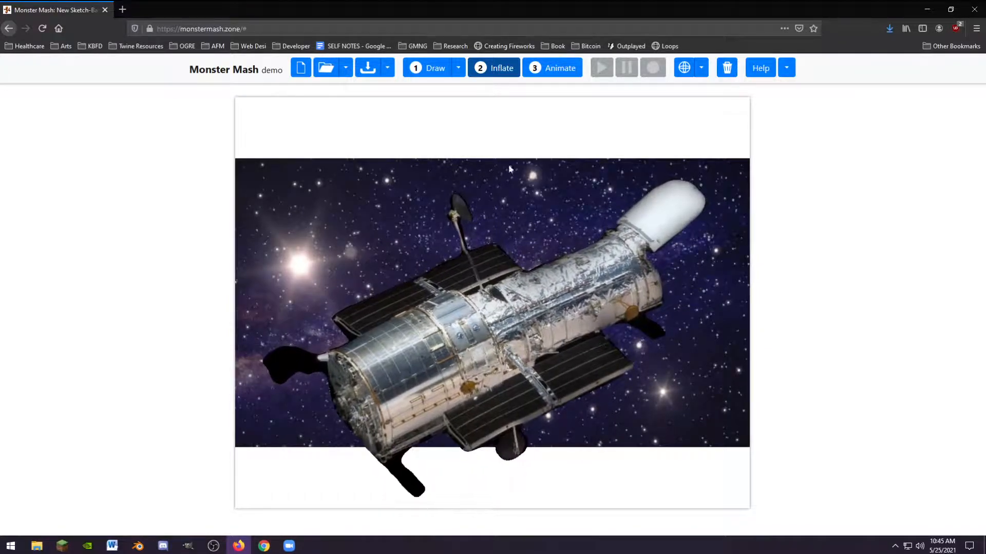
{"action": "left_click", "coordinate": [543, 70]}
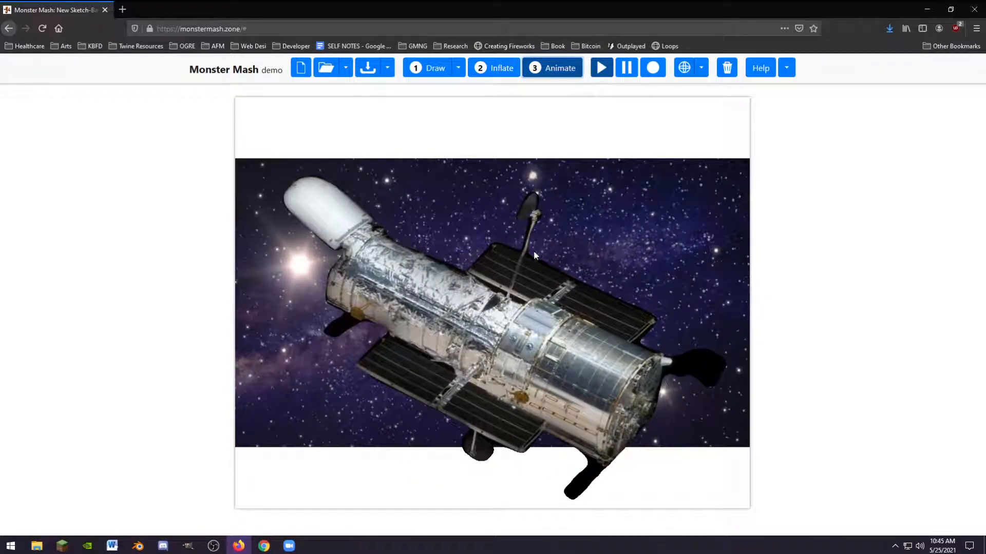
{"action": "left_click_drag", "start_coordinate": [515, 324], "coordinate": [502, 340]}
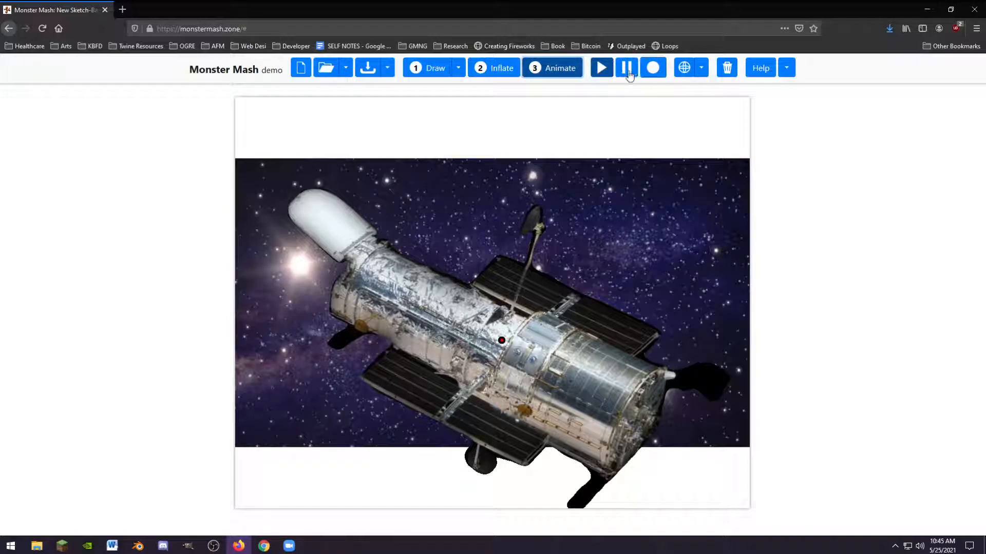
Record a motion path running up and right for a new control point near the body's middle, and one up and left for the existing point.
{"action": "left_click", "coordinate": [652, 70]}
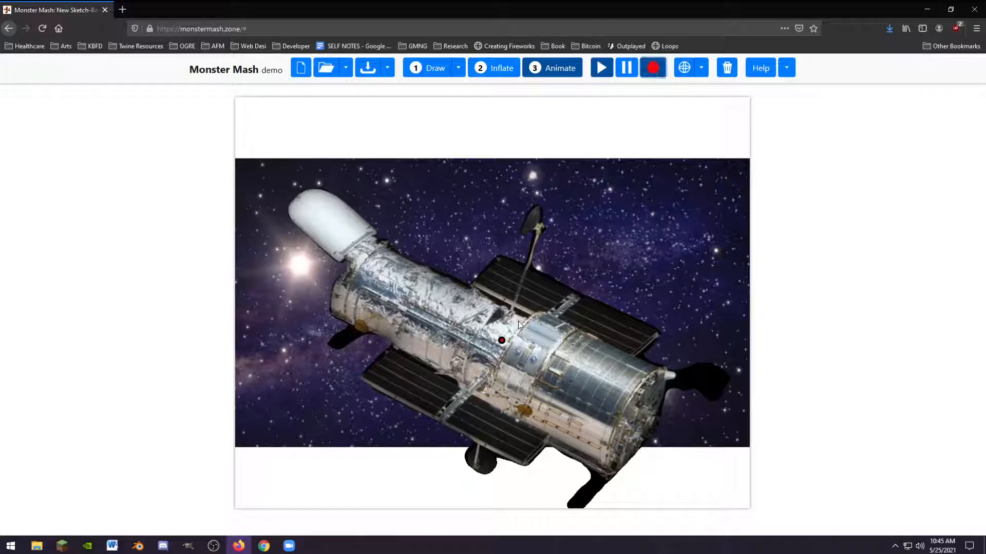
{"action": "left_click_drag", "start_coordinate": [522, 325], "coordinate": [578, 254]}
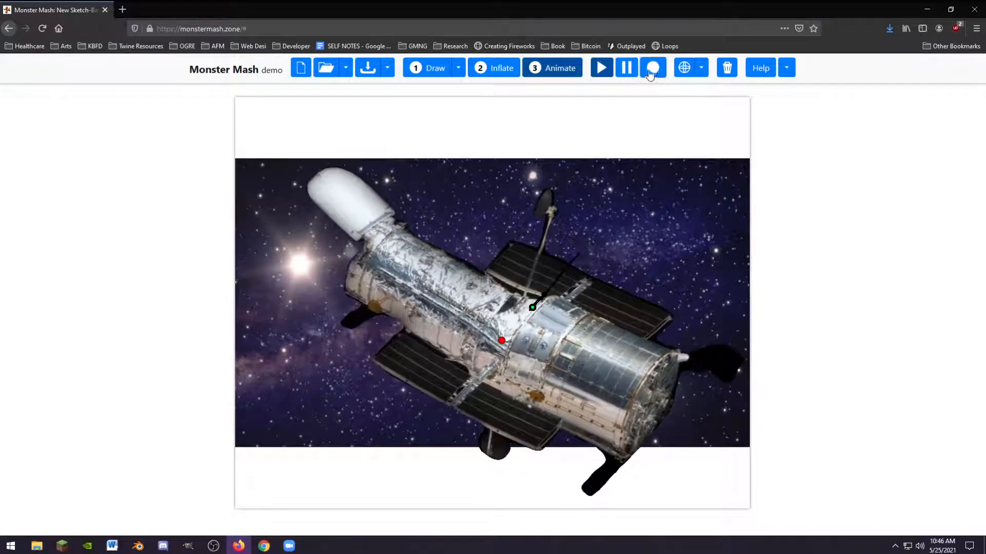
{"action": "left_click", "coordinate": [633, 72]}
{"action": "left_click", "coordinate": [654, 73]}
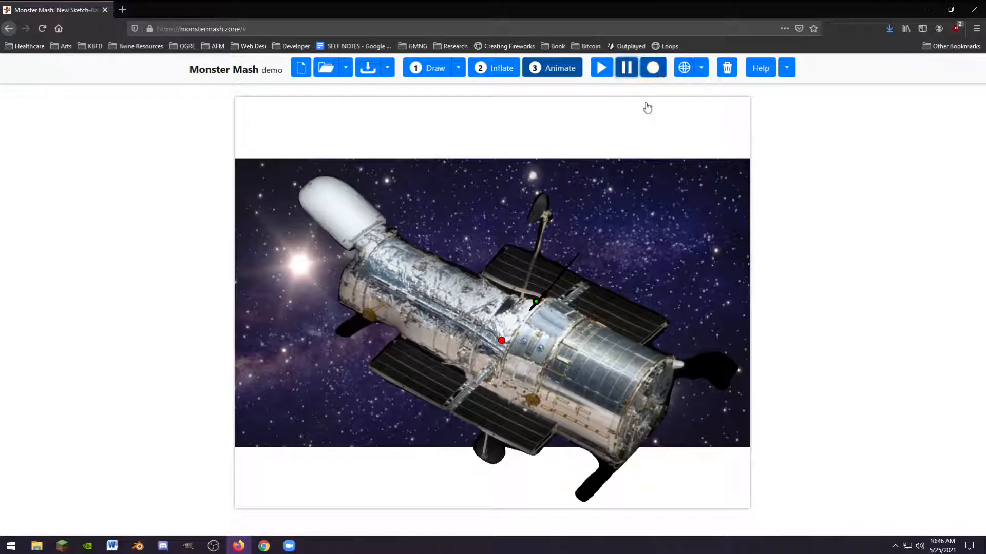
{"action": "left_click_drag", "start_coordinate": [503, 345], "coordinate": [451, 271]}
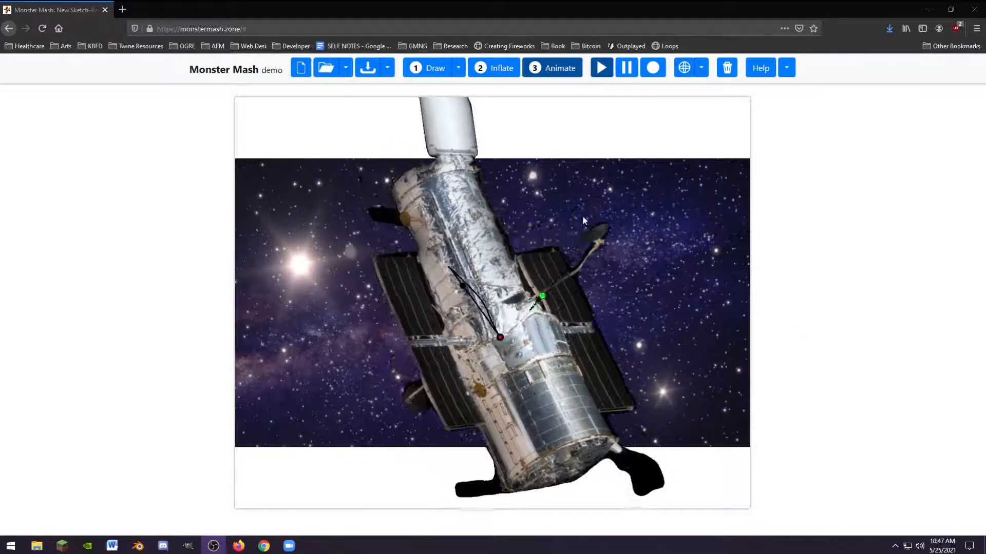
Record motion paths for two more control points, one moving right on the lower body and one moving up and right on the upper body.
{"action": "left_click", "coordinate": [653, 68]}
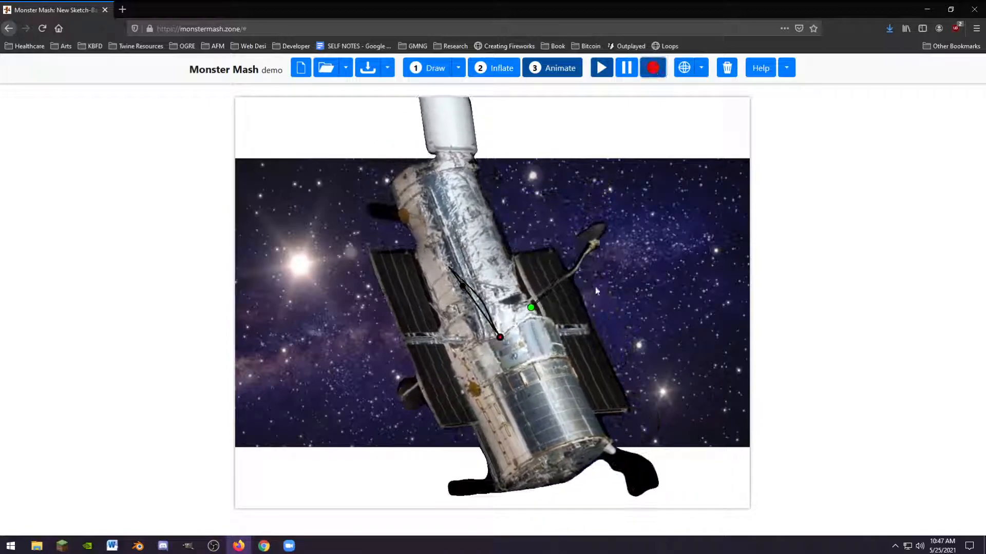
{"action": "left_click_drag", "start_coordinate": [552, 333], "coordinate": [630, 321]}
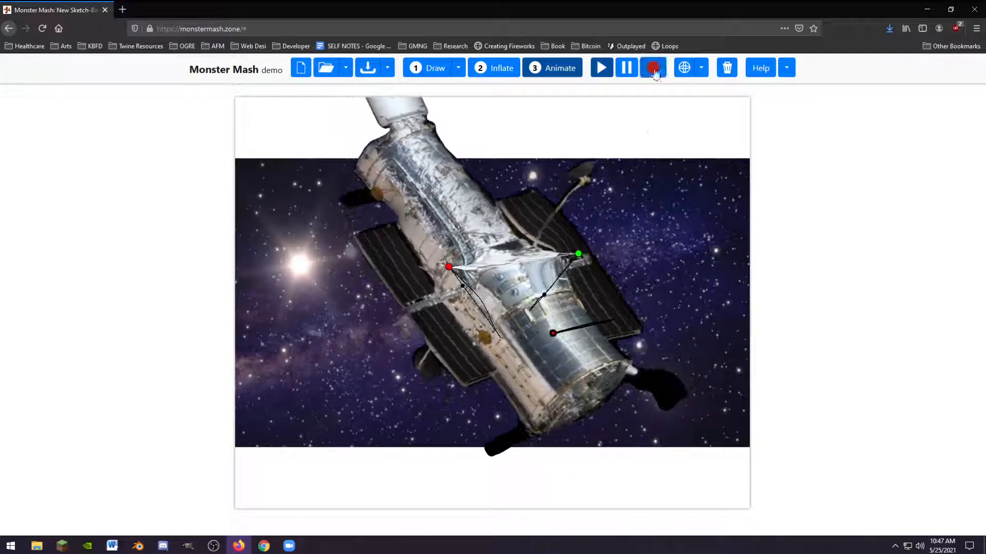
{"action": "left_click_drag", "start_coordinate": [460, 224], "coordinate": [490, 178]}
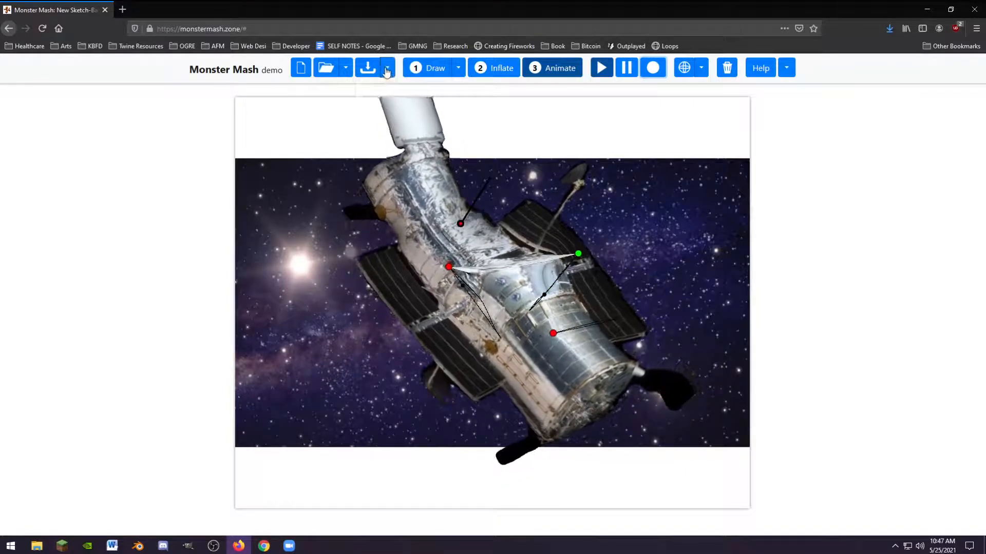
Review the save and export options for the animated model, including the glTF (.glb) animation export.
{"action": "left_click", "coordinate": [387, 71]}
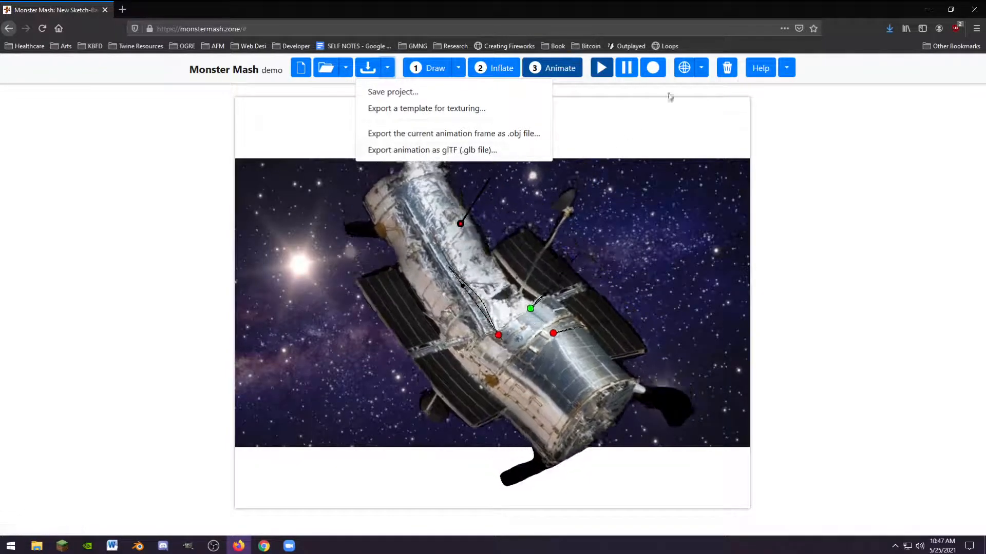
{"action": "left_click", "coordinate": [840, 231]}
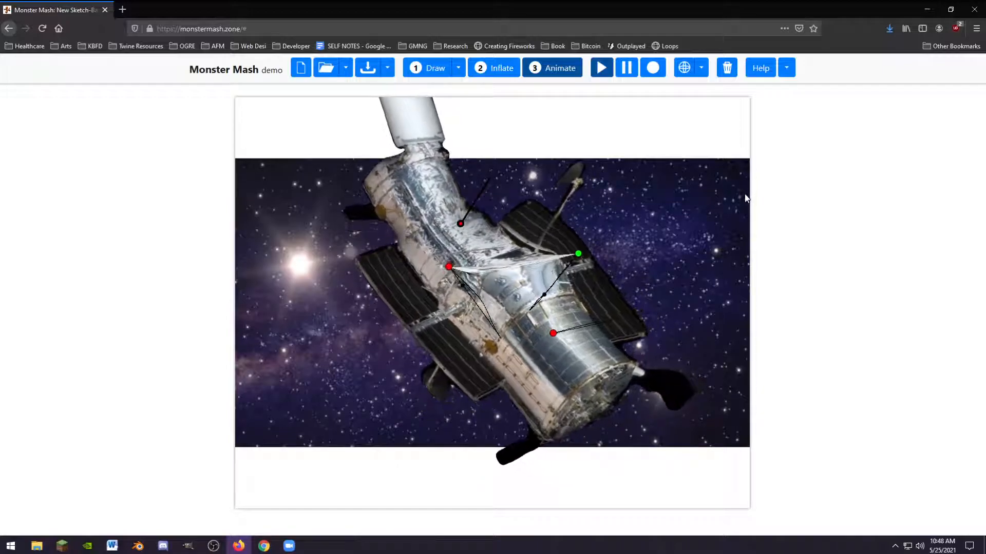
Turn the control pins, shading, background image and template image off and back on one at a time to compare the display.
{"action": "left_click", "coordinate": [787, 68]}
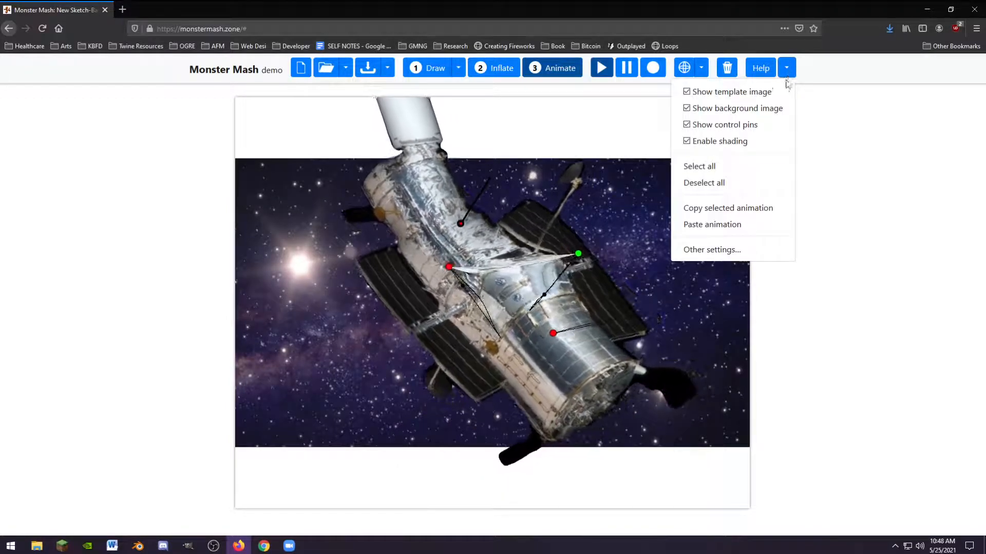
{"action": "left_click", "coordinate": [688, 126]}
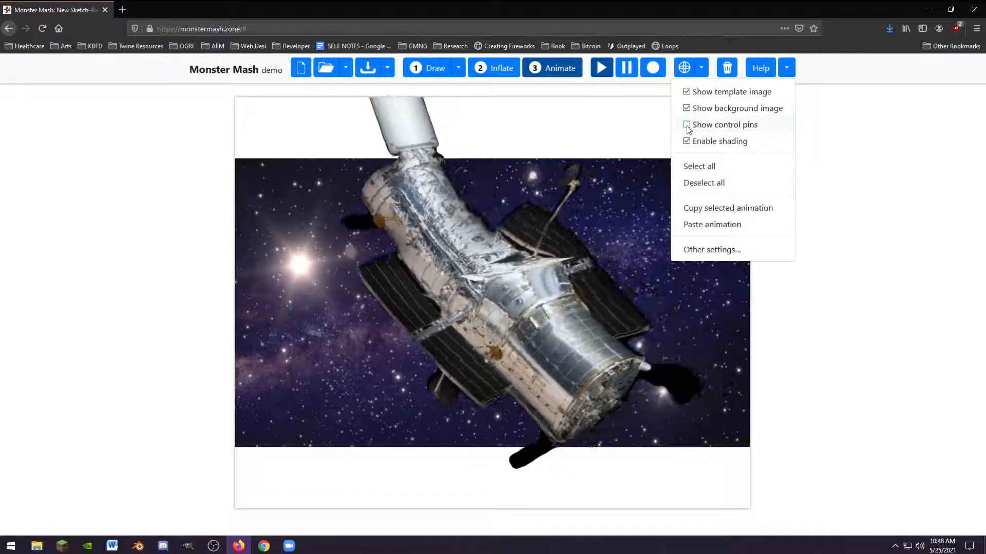
{"action": "left_click", "coordinate": [688, 125]}
{"action": "left_click", "coordinate": [684, 139]}
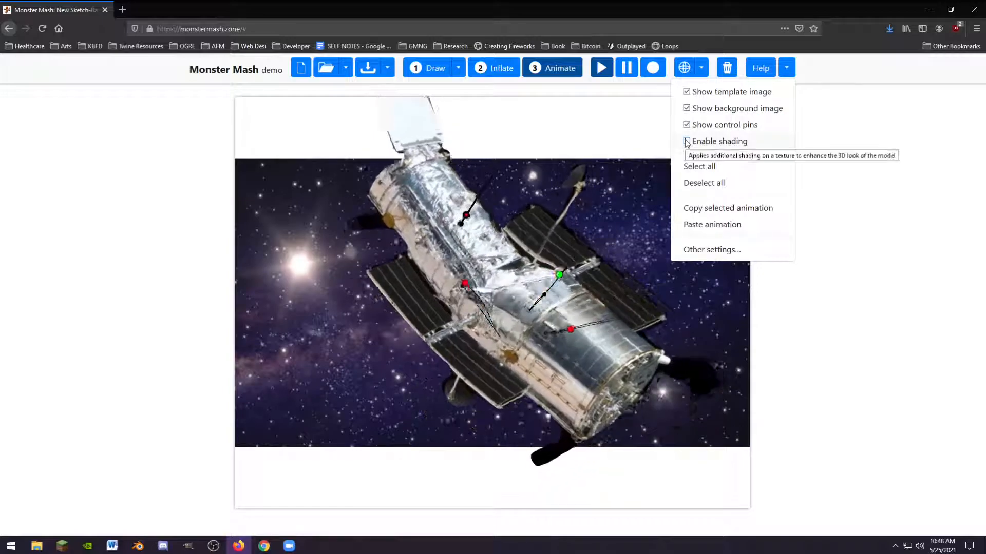
{"action": "left_click", "coordinate": [685, 139]}
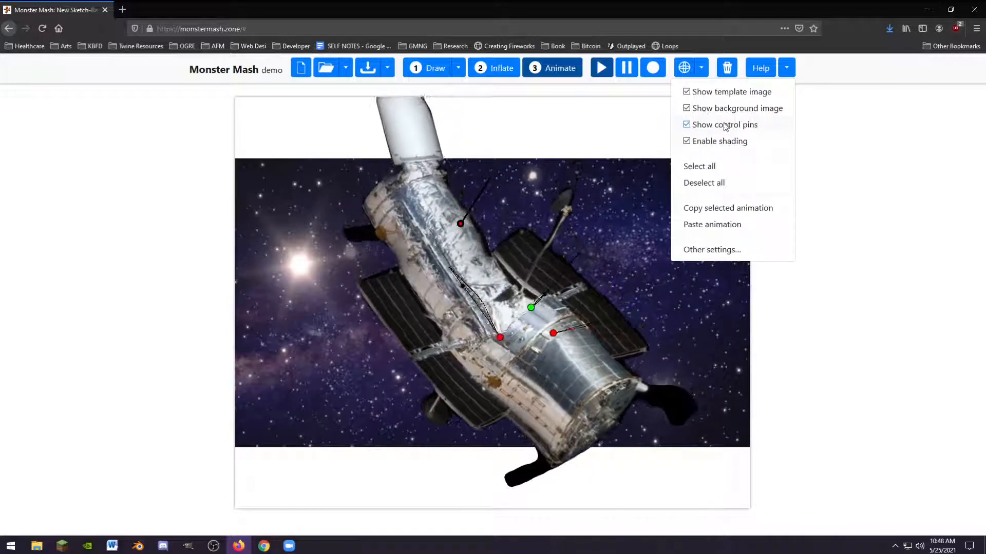
{"action": "left_click", "coordinate": [687, 109]}
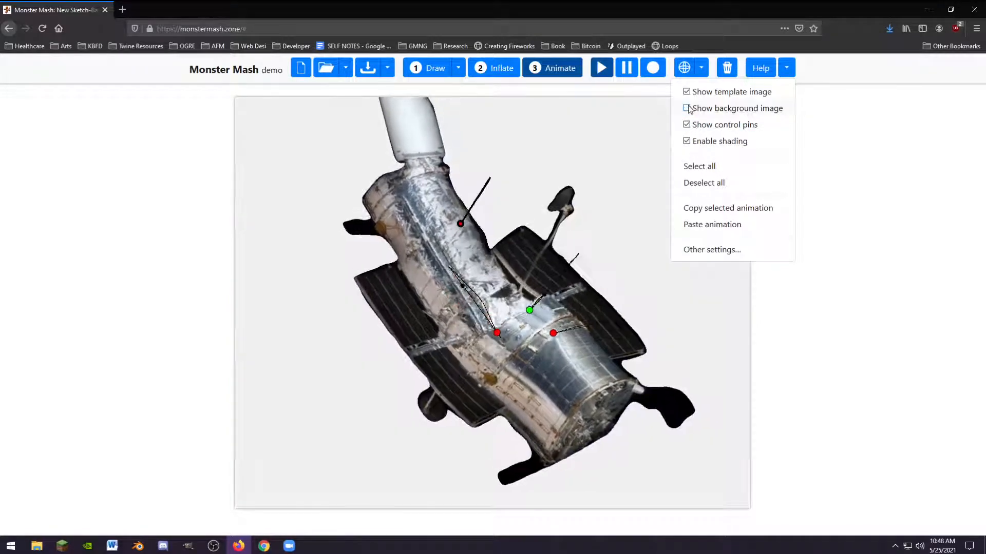
{"action": "left_click", "coordinate": [687, 109]}
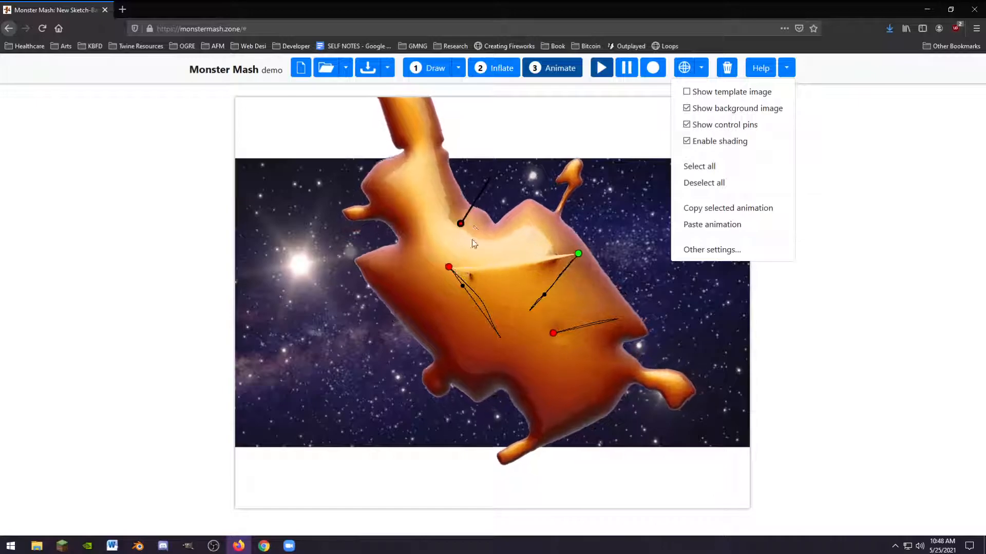
{"action": "left_click", "coordinate": [688, 92]}
Examine the additional settings for armpits stitching and normal smoothing, and close them.
{"action": "left_click", "coordinate": [732, 249]}
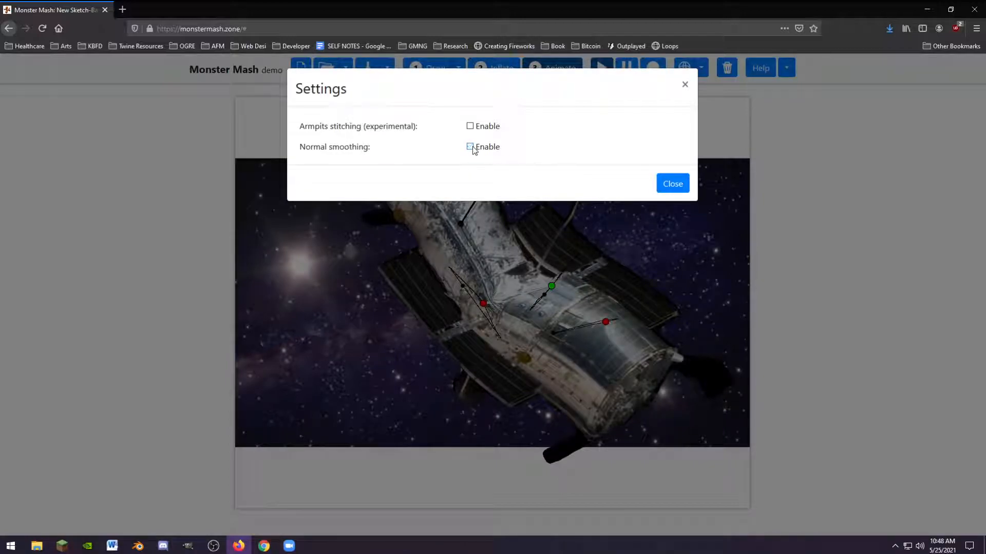
{"action": "left_click", "coordinate": [672, 184]}
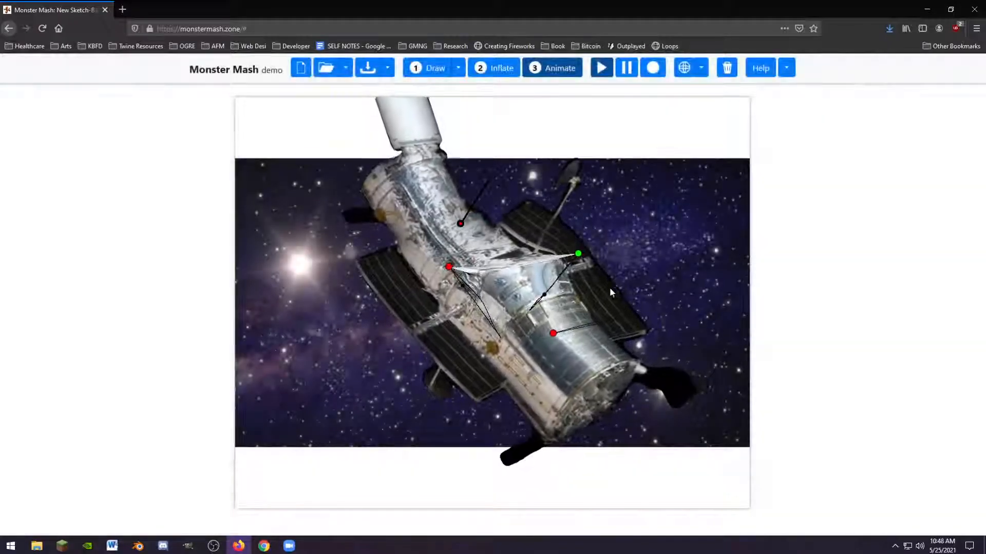